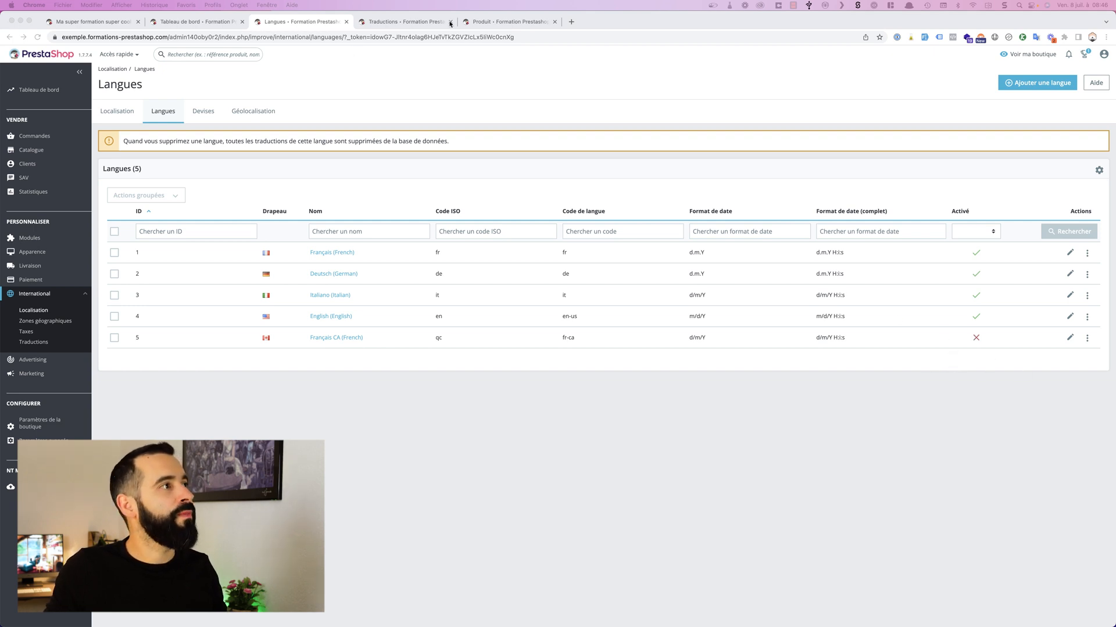
Step: Check the languages offered in the storefront selector and in the Traductions page's update and export lists
{"action": "left_click", "coordinate": [119, 23]}
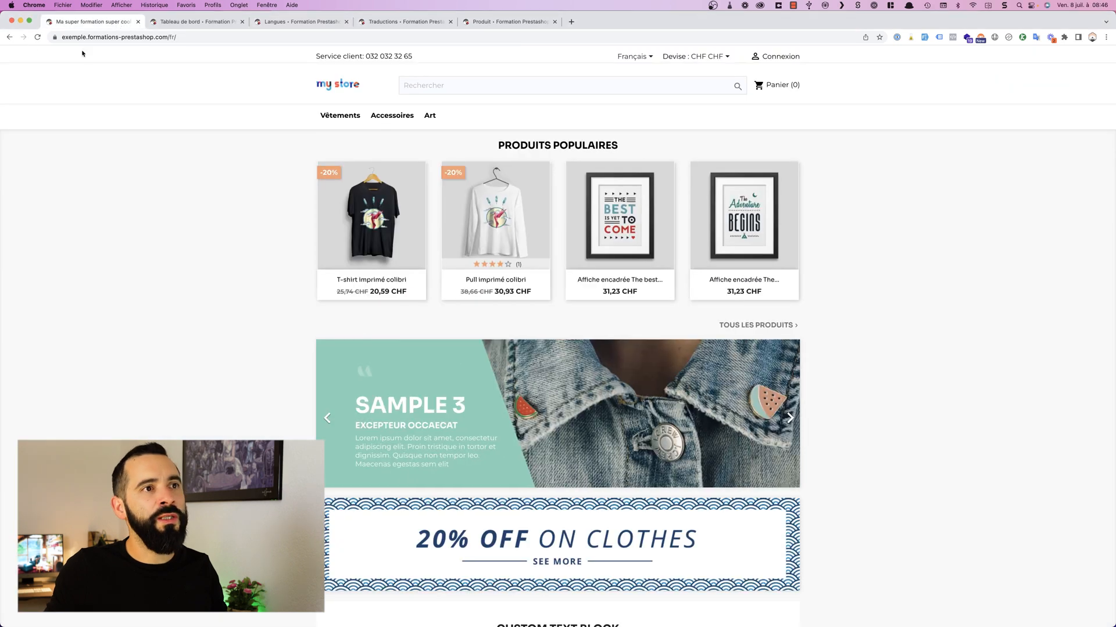
{"action": "left_click", "coordinate": [653, 58]}
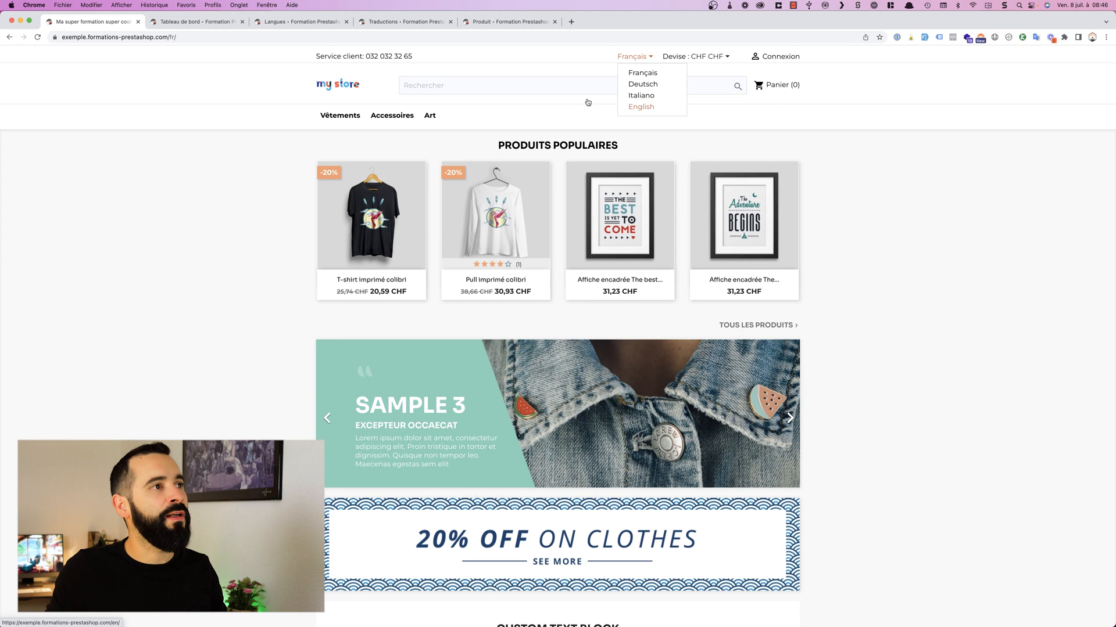
{"action": "left_click", "coordinate": [407, 22]}
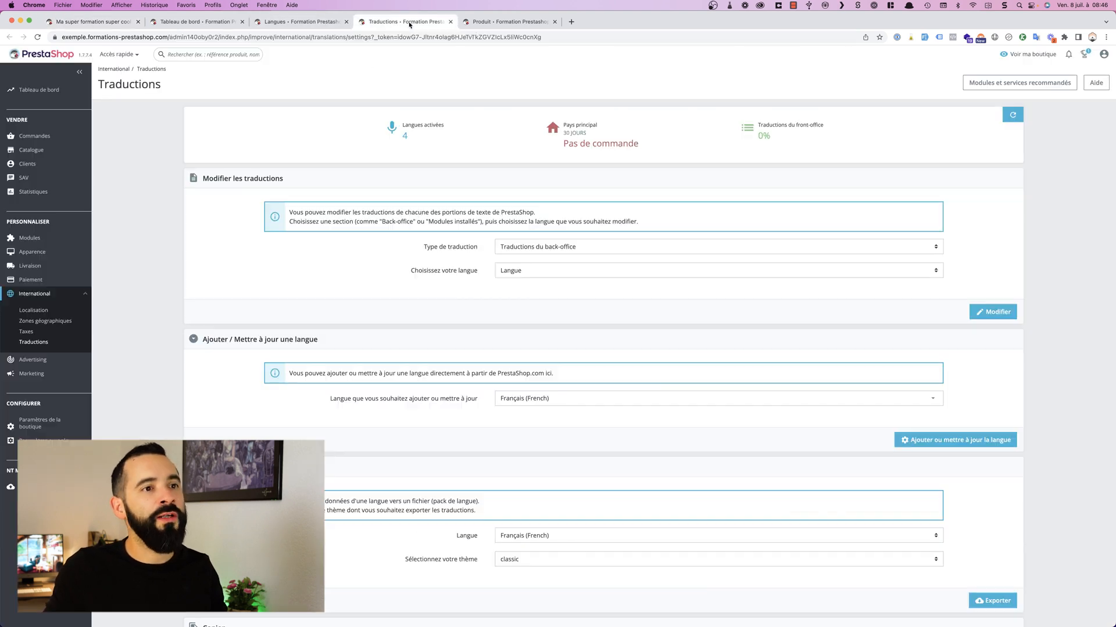
{"action": "left_click", "coordinate": [640, 396]}
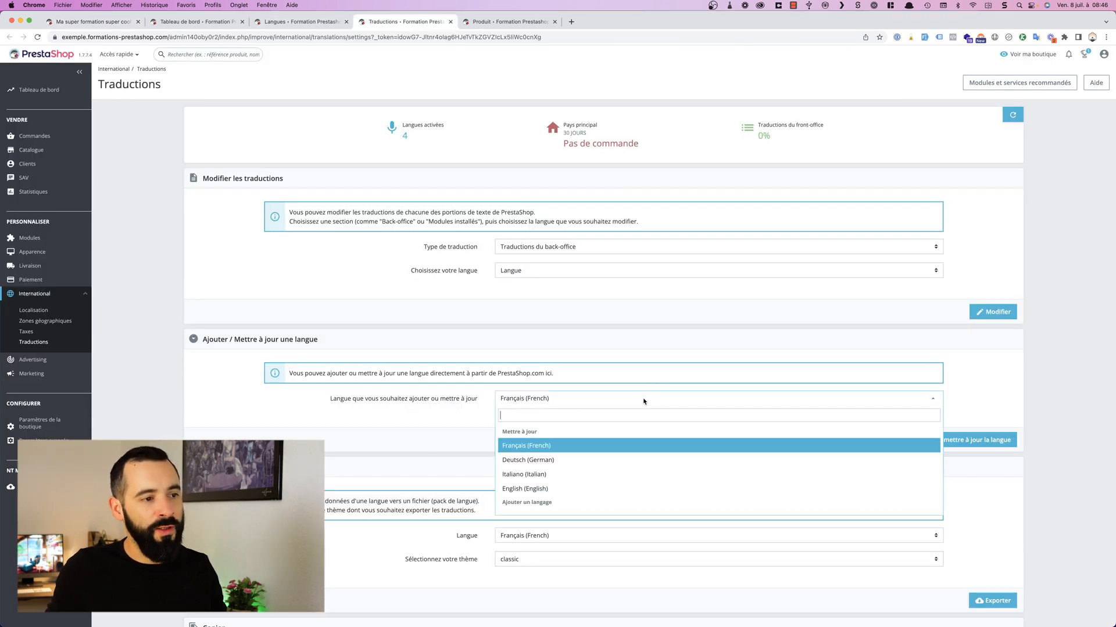
{"action": "scroll", "coordinate": [674, 465], "scroll_direction": "down", "scroll_amount": 2}
{"action": "left_click", "coordinate": [686, 536]}
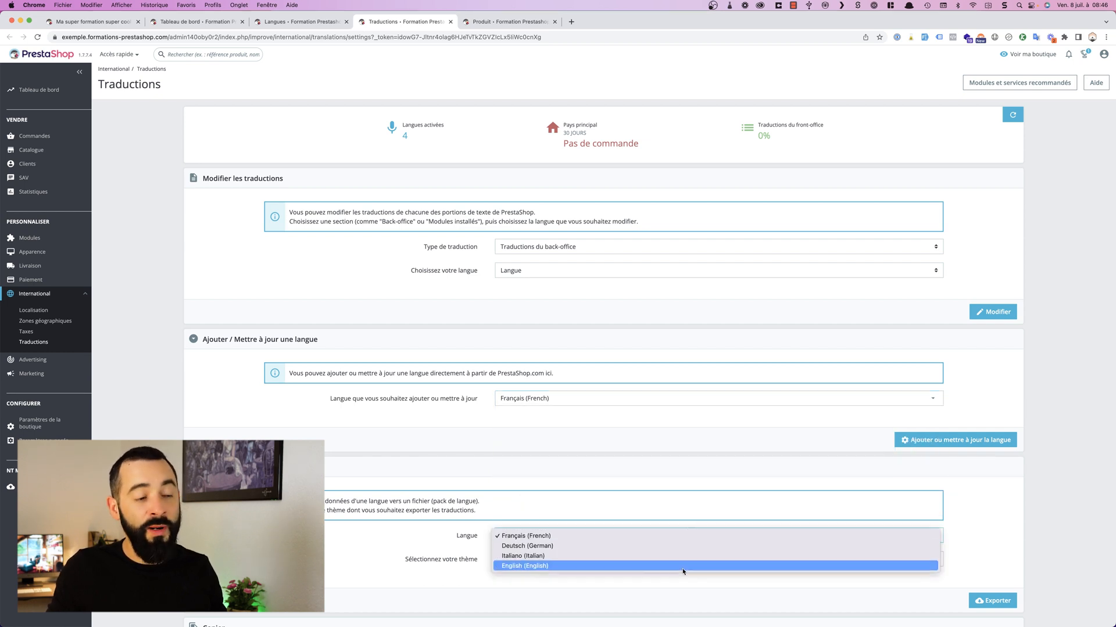
{"action": "left_click", "coordinate": [601, 205]}
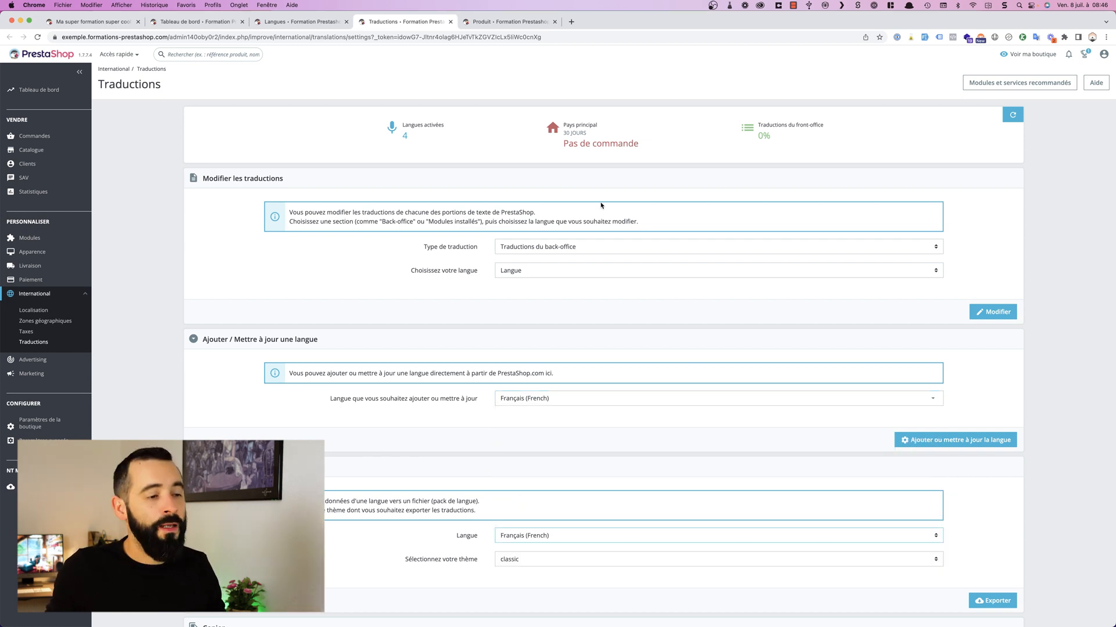
Step: Check which editing languages are offered for the T-shirt Midsommar product
{"action": "left_click", "coordinate": [505, 22]}
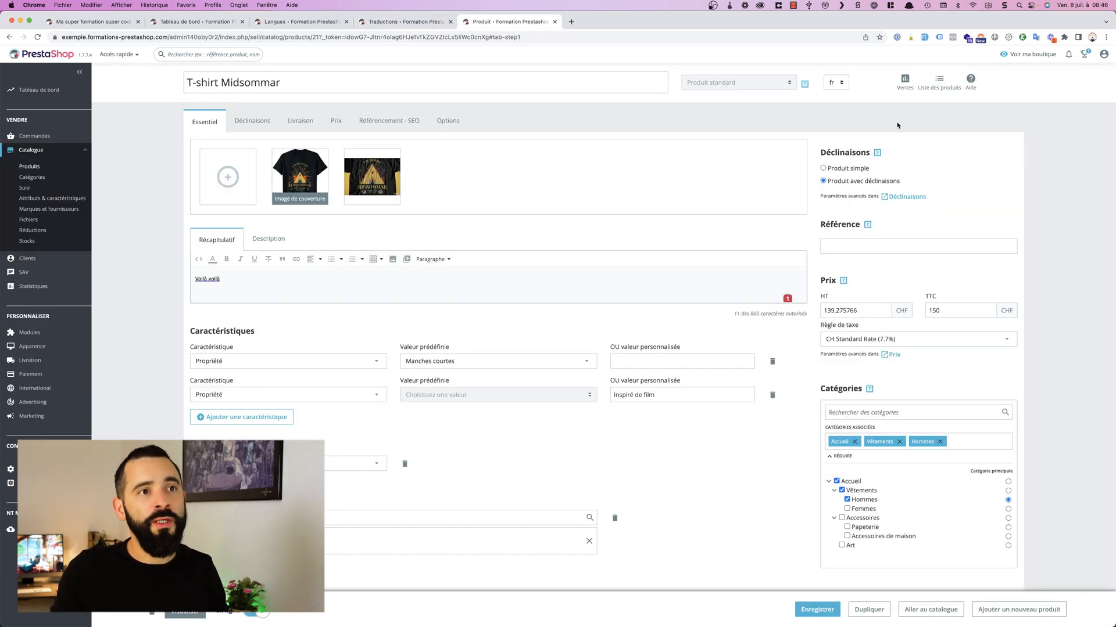
{"action": "left_click", "coordinate": [835, 83]}
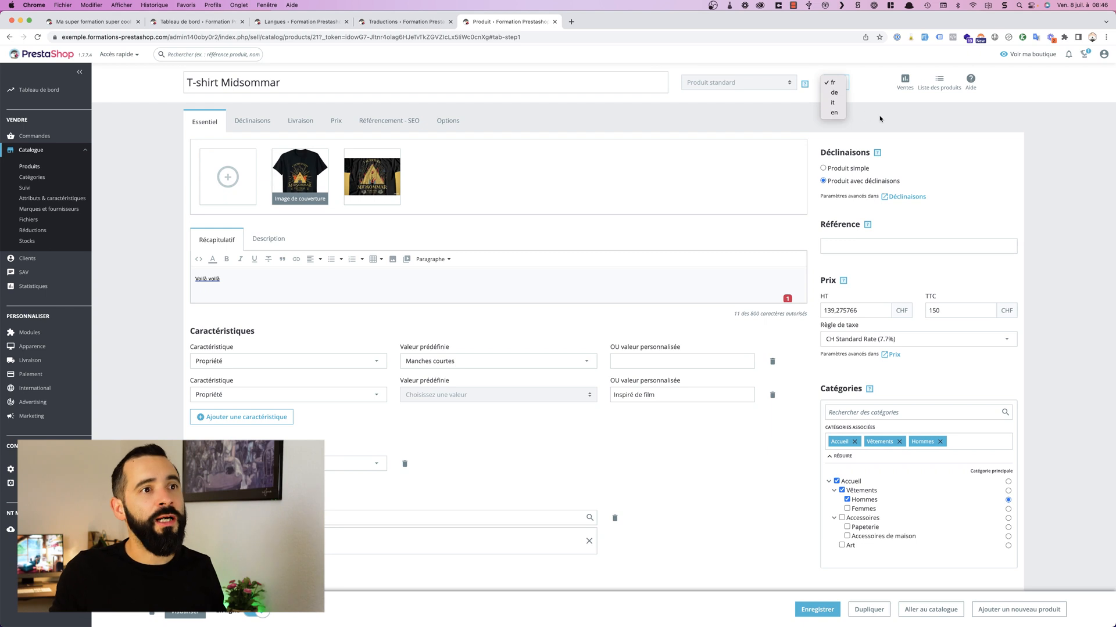
{"action": "left_click", "coordinate": [880, 119]}
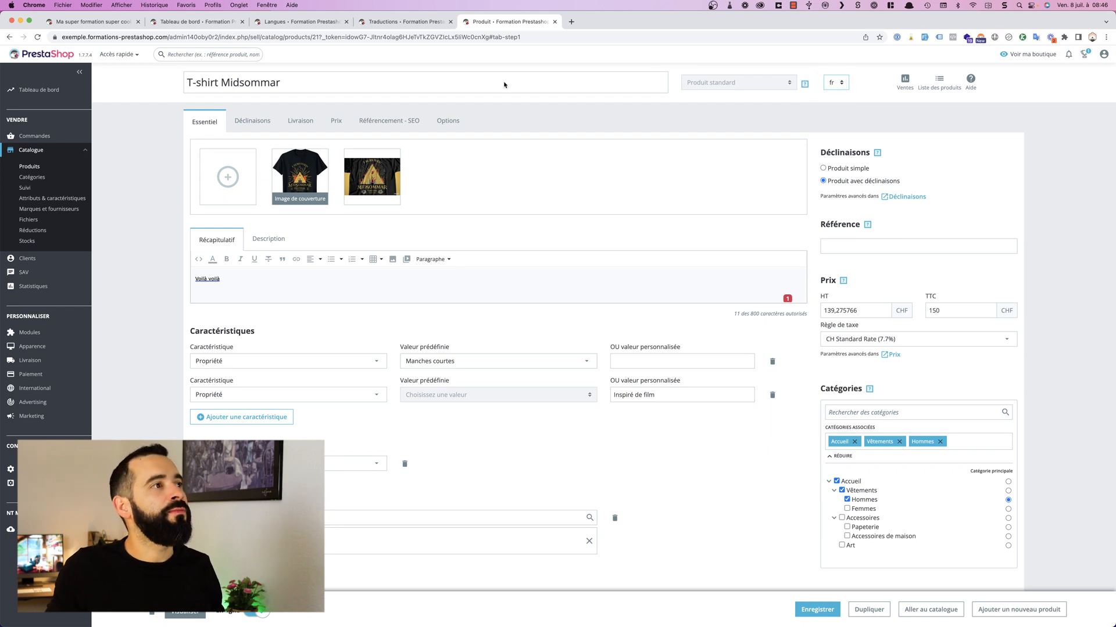
Step: Enable the Français CA (French) language in the shop's list of languages
{"action": "left_click", "coordinate": [216, 22]}
{"action": "left_click", "coordinate": [299, 22]}
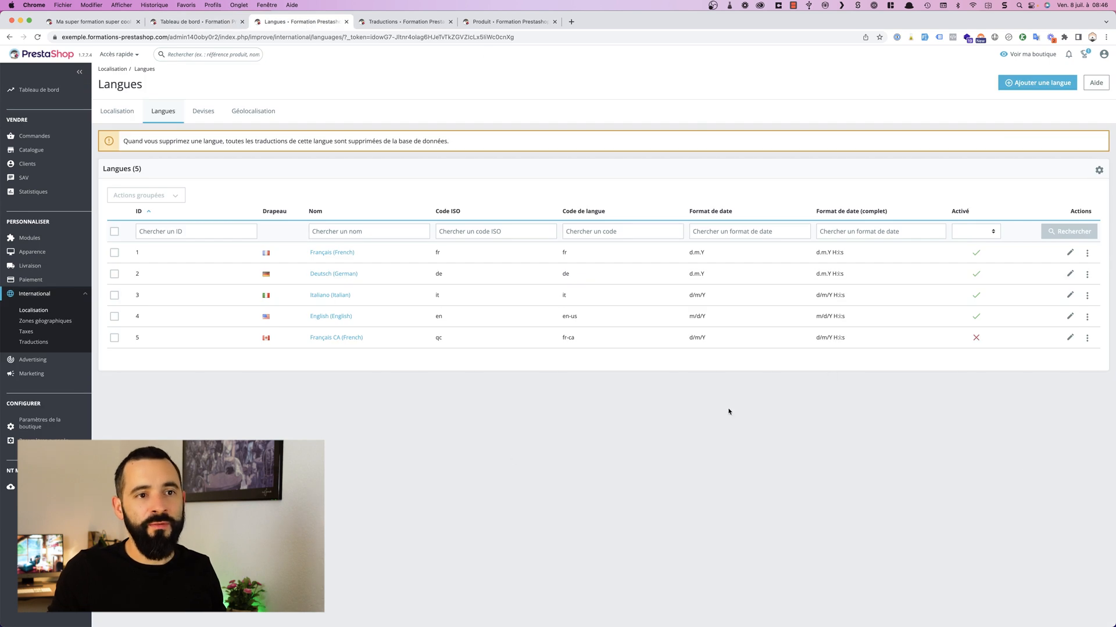
{"action": "left_click", "coordinate": [978, 339]}
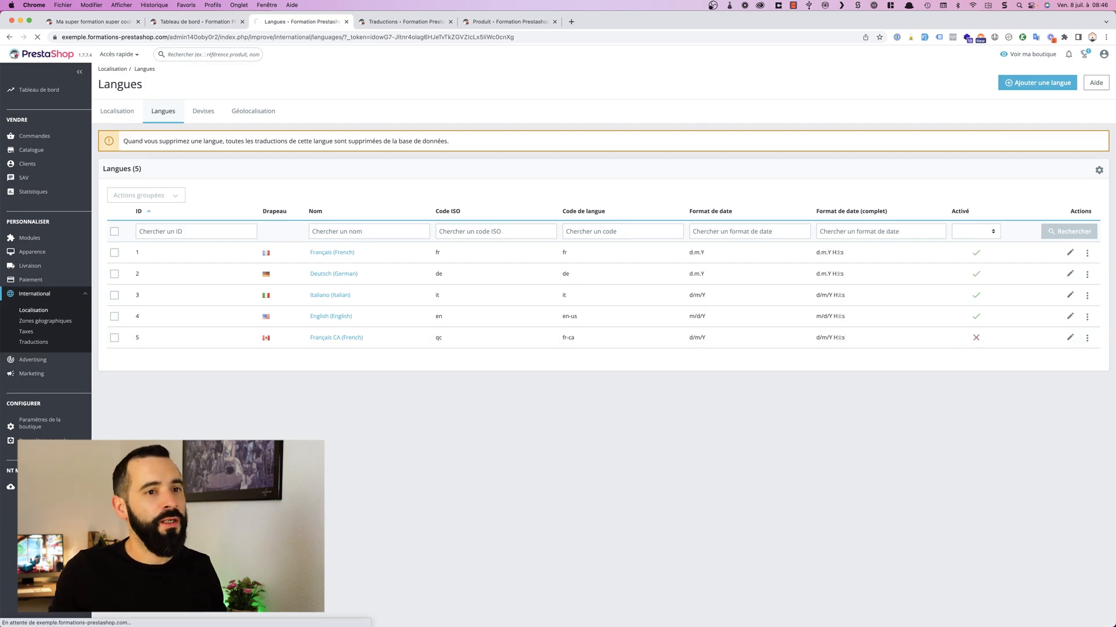
Step: Reload the Traductions page and check the languages available for adding or updating
{"action": "left_click", "coordinate": [390, 26]}
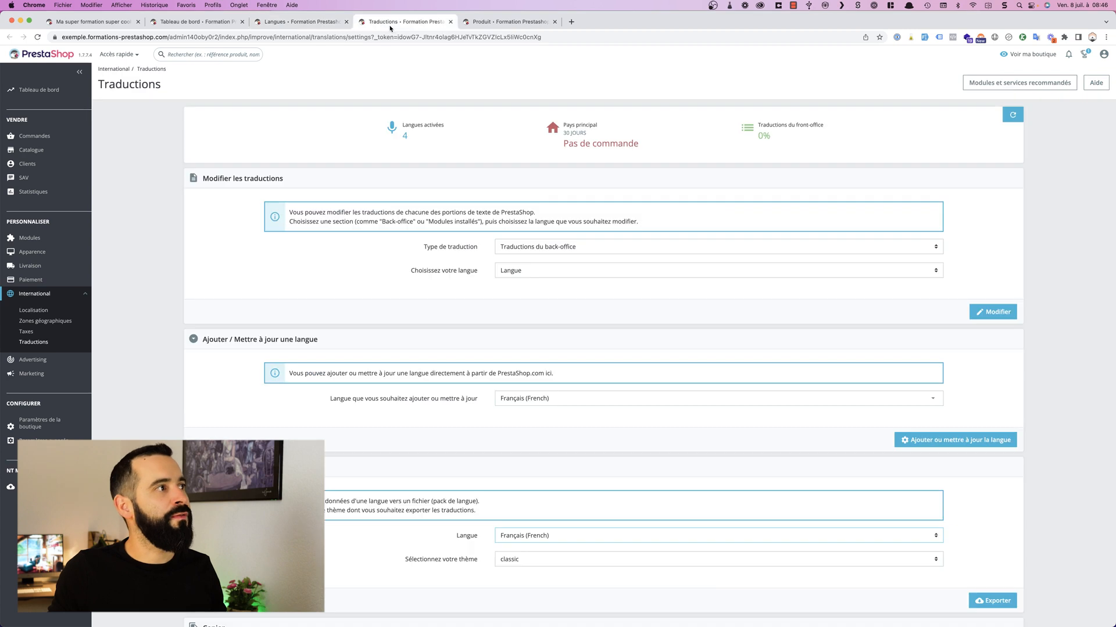
{"action": "left_click", "coordinate": [37, 36]}
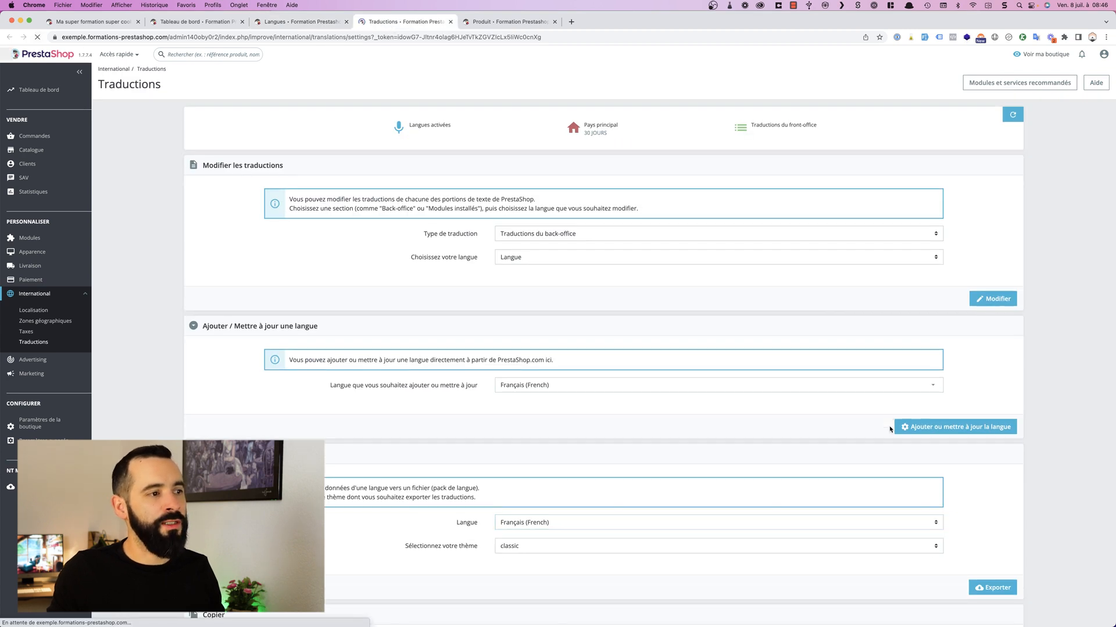
{"action": "left_click", "coordinate": [572, 400]}
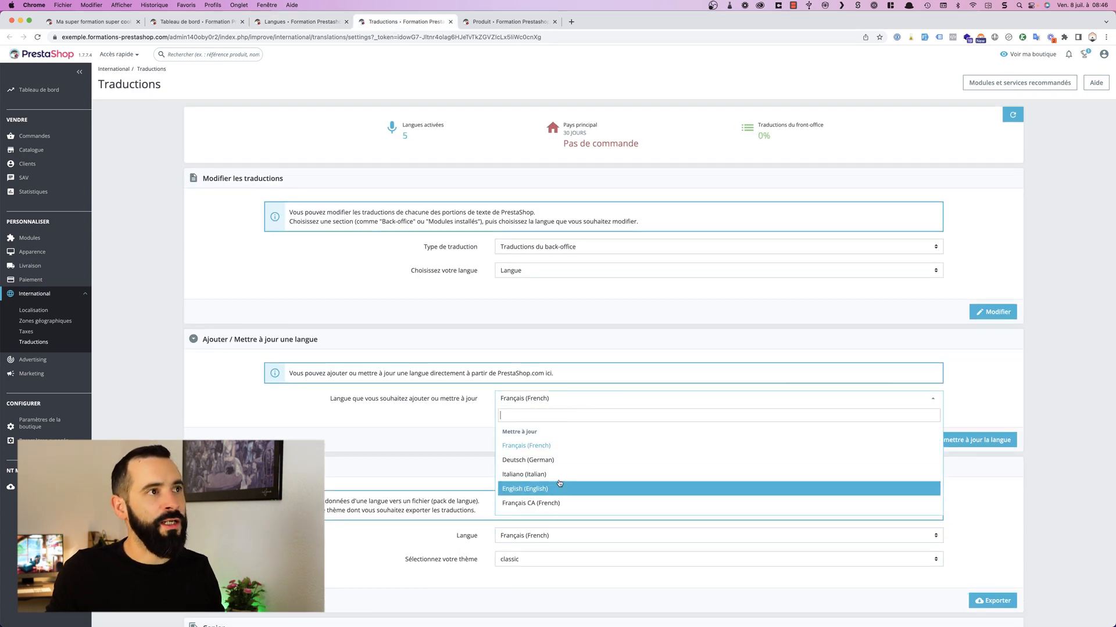
Step: Reload the T-shirt Midsommar product page and check its editing languages again
{"action": "left_click", "coordinate": [506, 22]}
{"action": "left_click", "coordinate": [38, 36]}
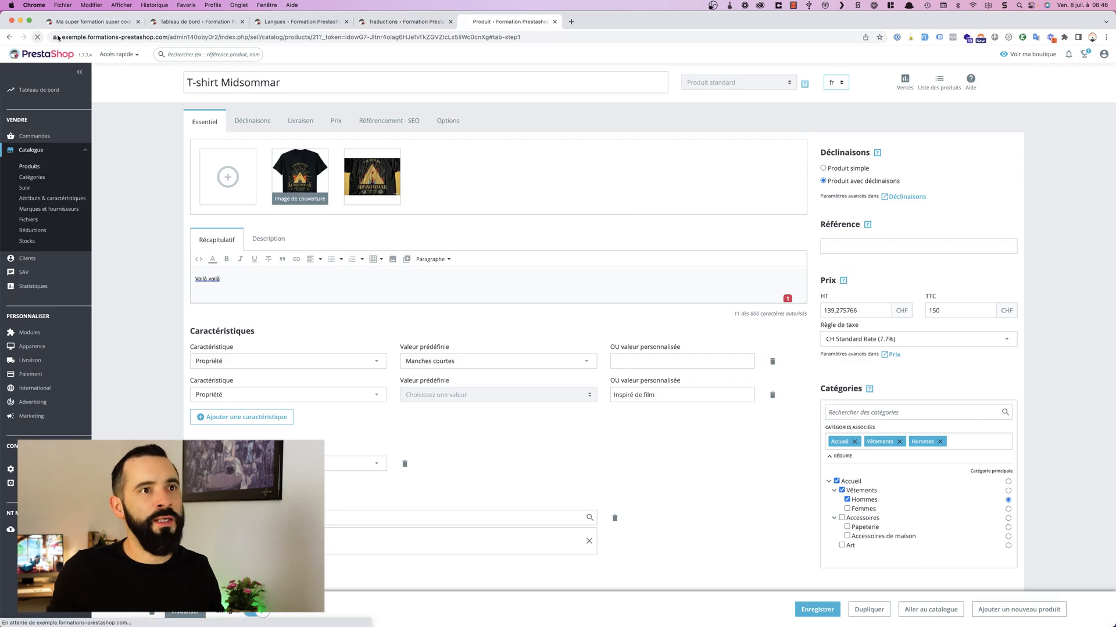
{"action": "left_click", "coordinate": [836, 82]}
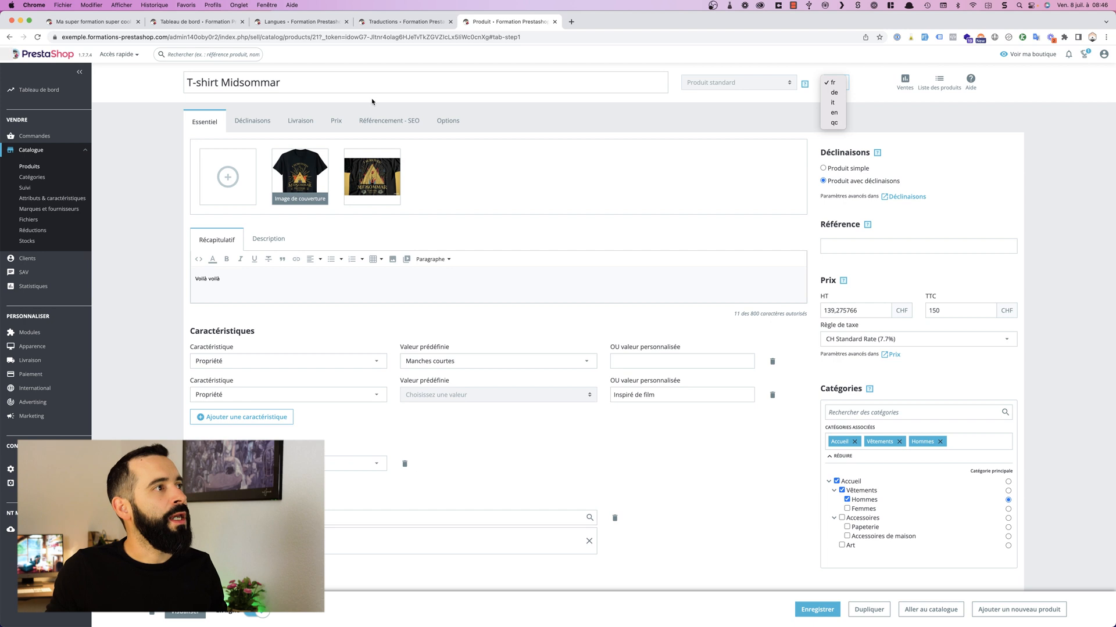
{"action": "left_click", "coordinate": [129, 43]}
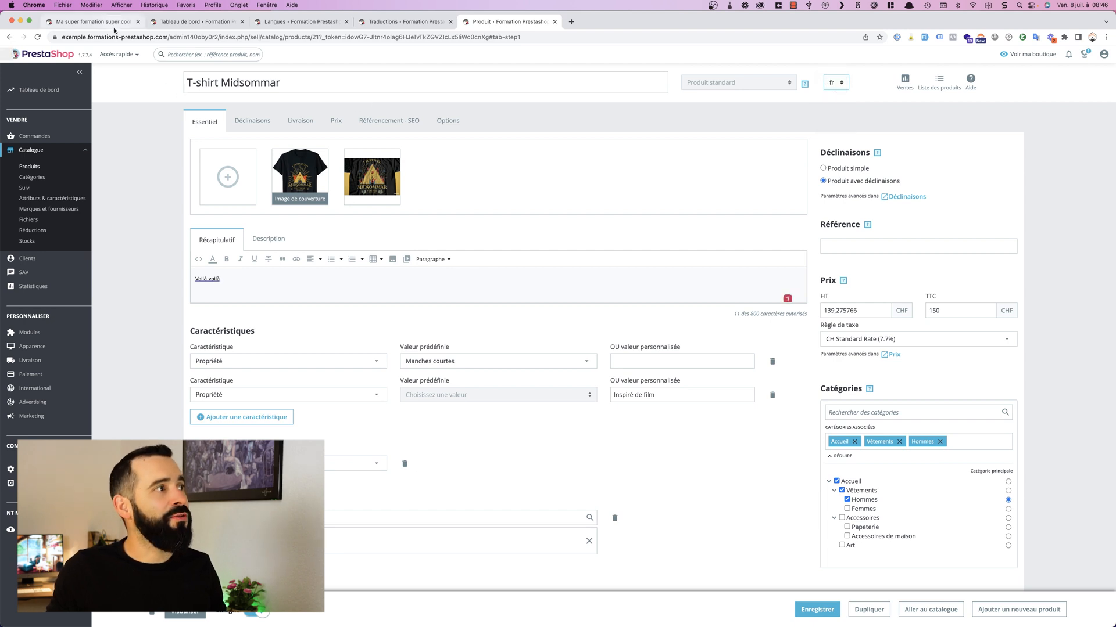
Step: Return to the storefront and switch its display language to Français CA
{"action": "left_click", "coordinate": [107, 22]}
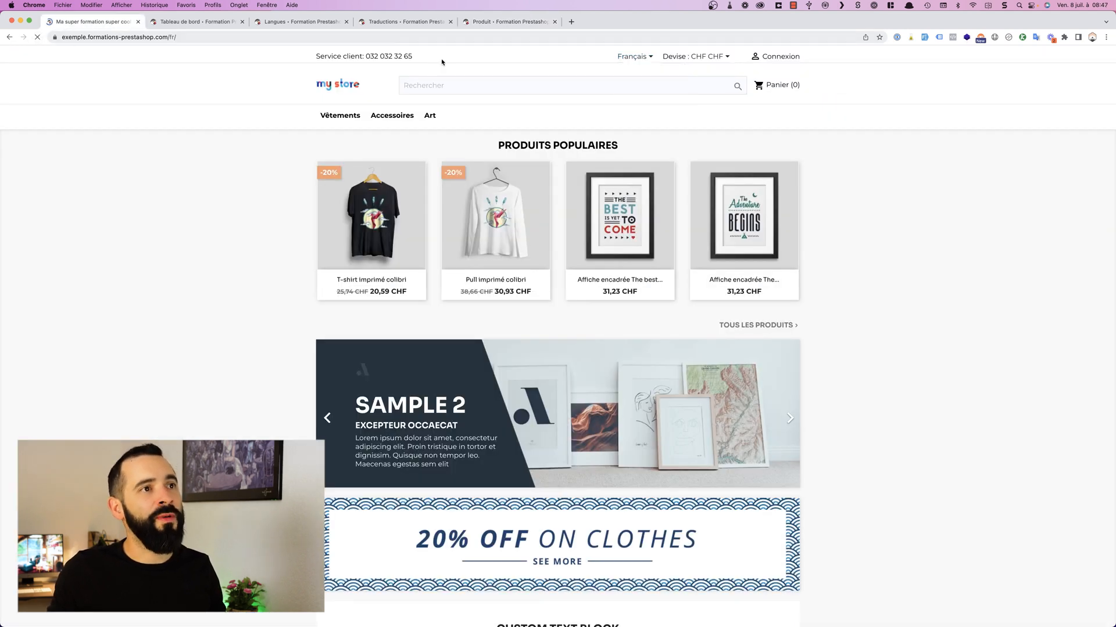
{"action": "left_click", "coordinate": [643, 58]}
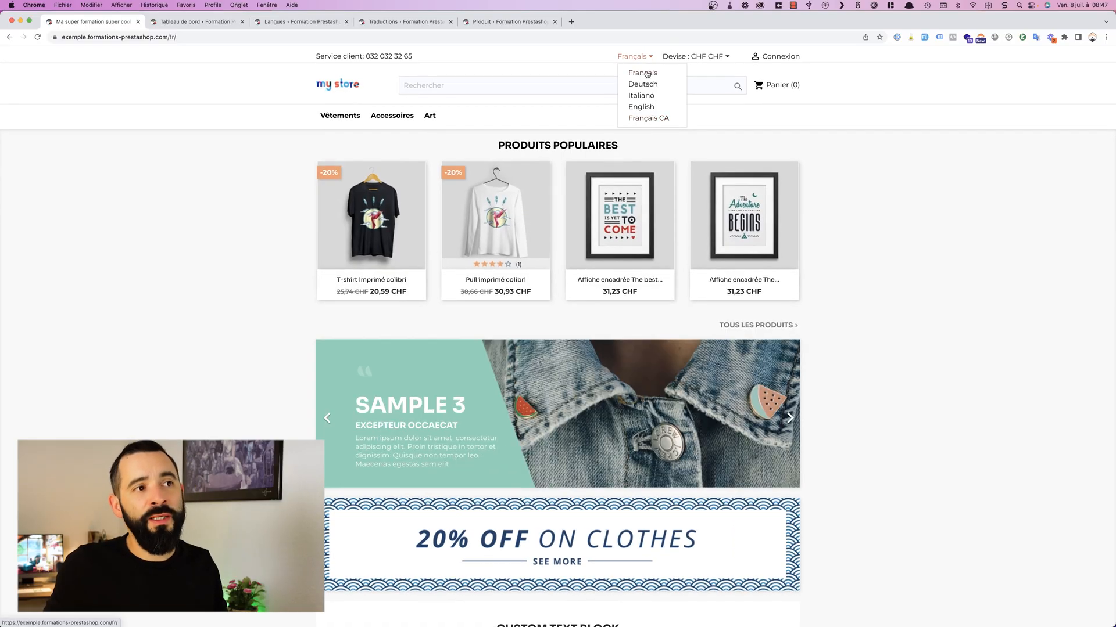
{"action": "left_click", "coordinate": [648, 119]}
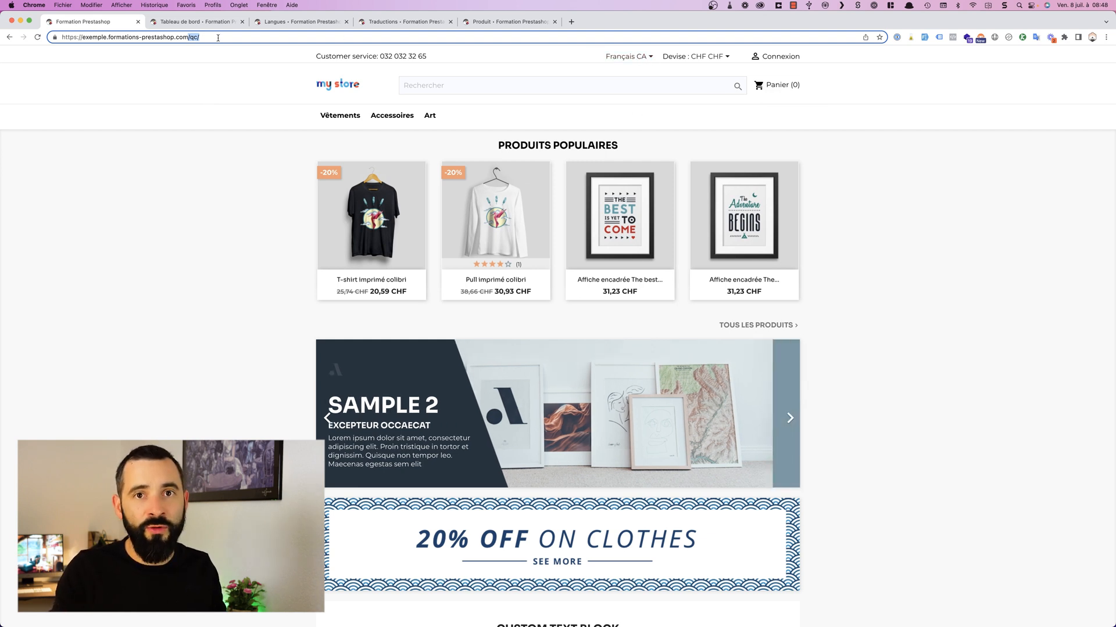
Step: Load the English storefront by replacing the language code in the page address with en
{"action": "key", "text": "BackSpace"}
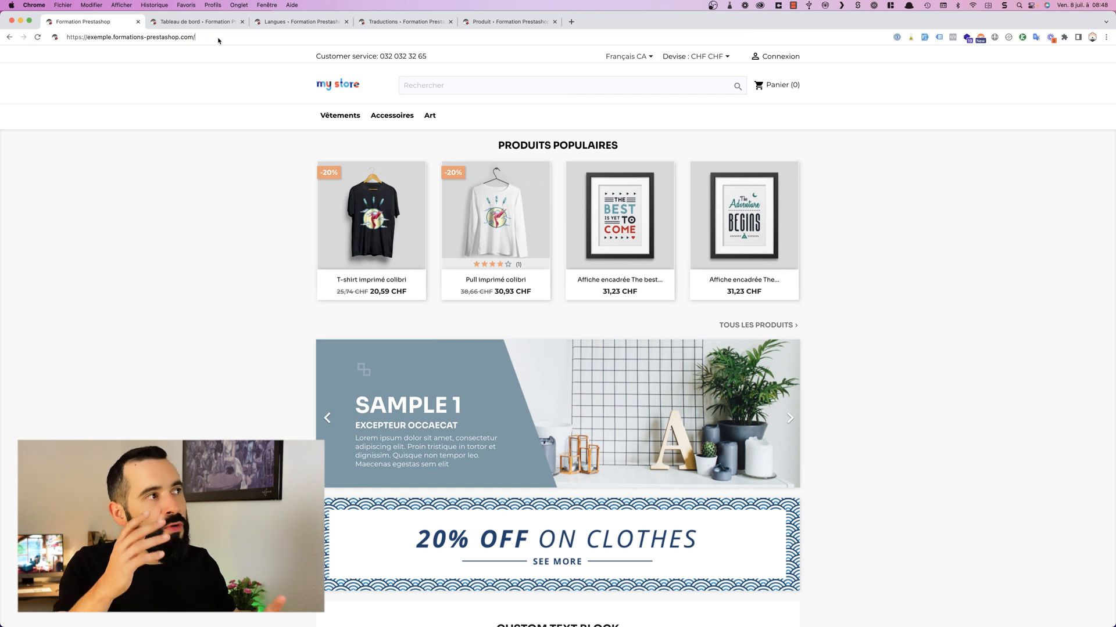
{"action": "type", "text": "fr"}
{"action": "key", "text": "BackSpace"}
{"action": "key", "text": "BackSpace"}
{"action": "type", "text": "en"}
{"action": "key", "text": "Return"}
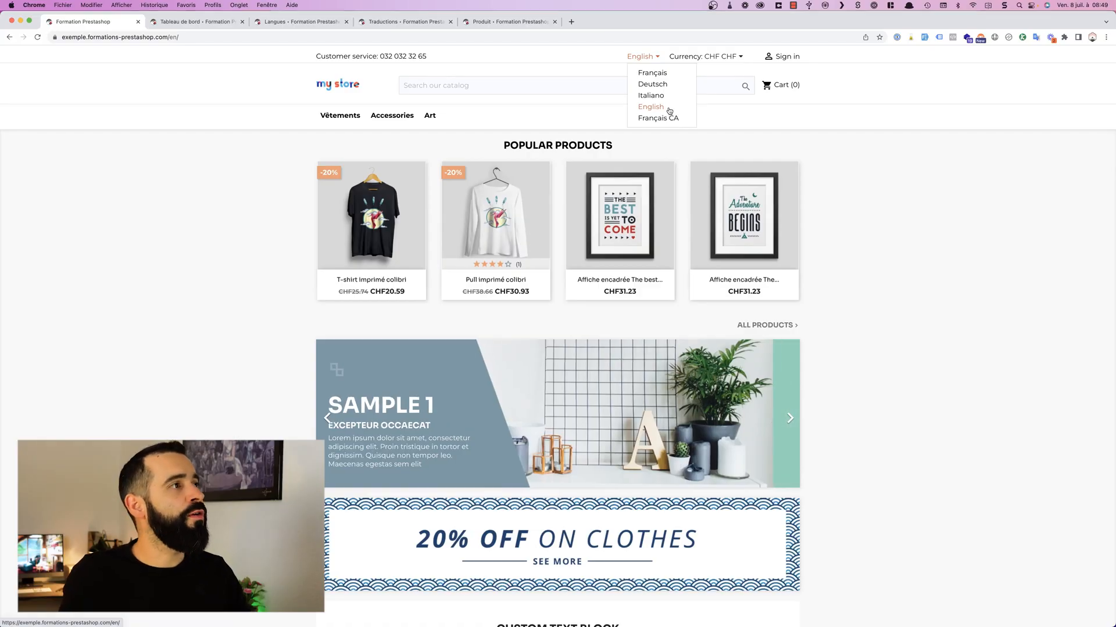
Step: Go from the dashboard to the languages list in the localisation settings and start adding a language
{"action": "left_click", "coordinate": [248, 21]}
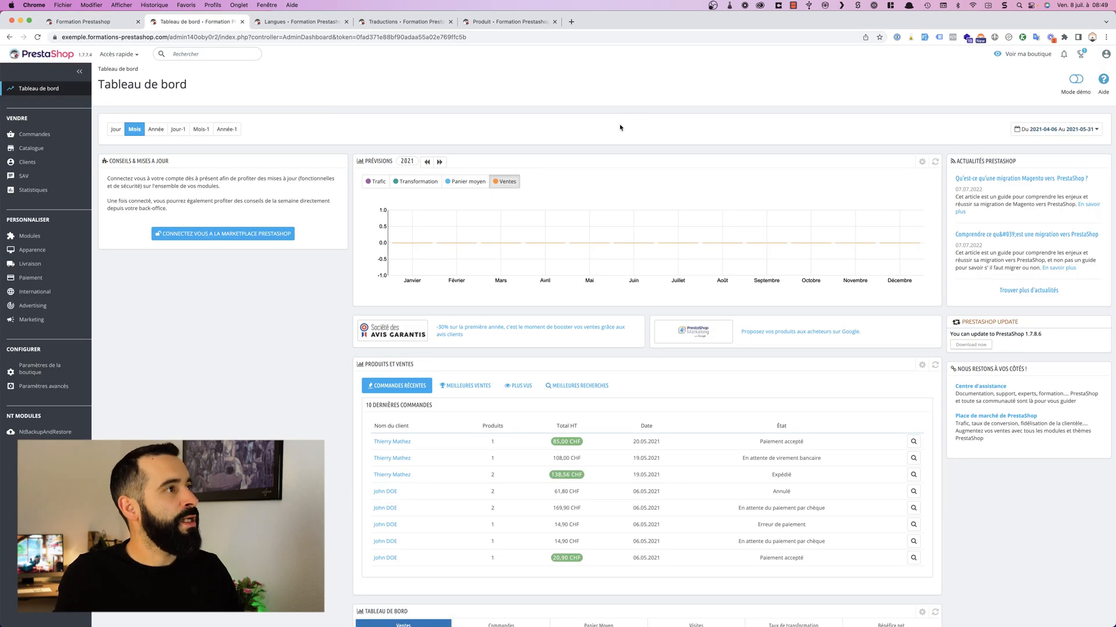
{"action": "left_click", "coordinate": [65, 295]}
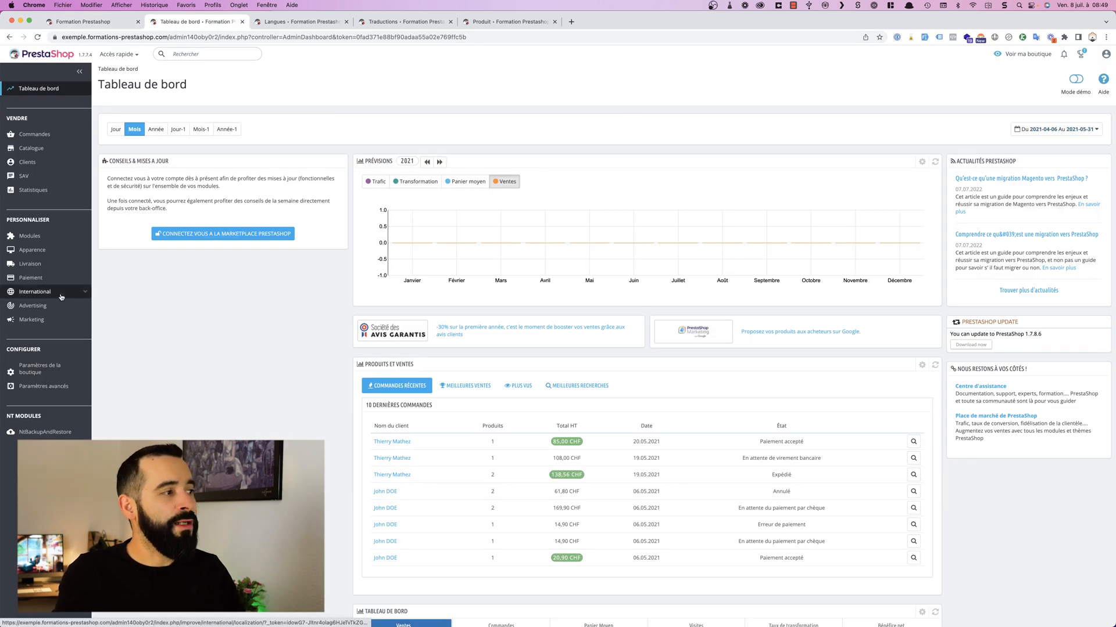
{"action": "left_click", "coordinate": [42, 313]}
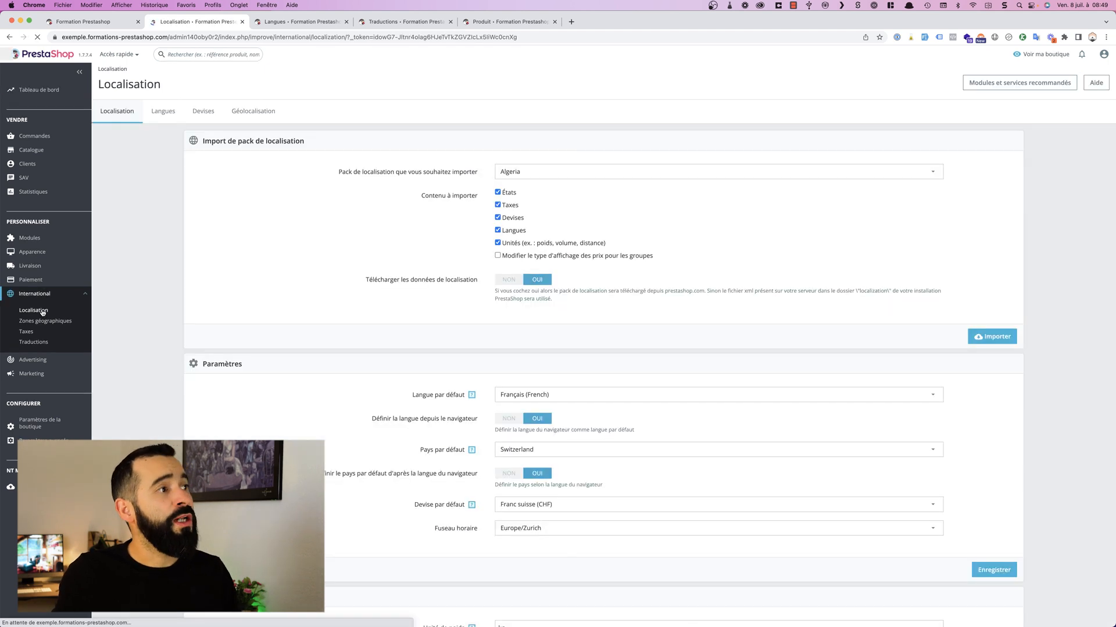
{"action": "left_click", "coordinate": [164, 111]}
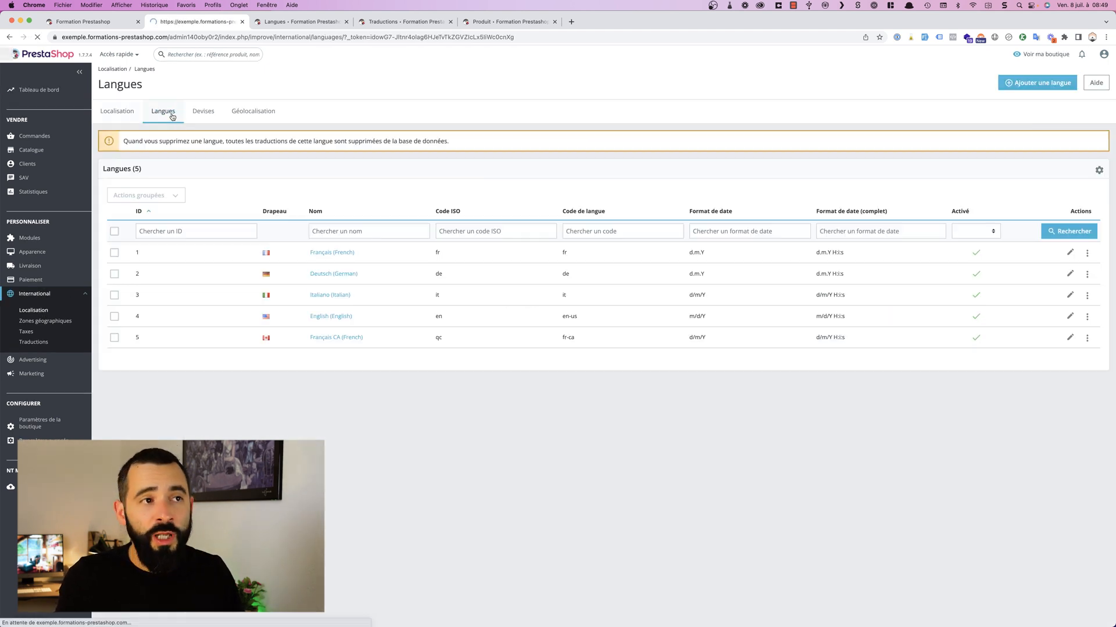
{"action": "left_click", "coordinate": [1024, 82]}
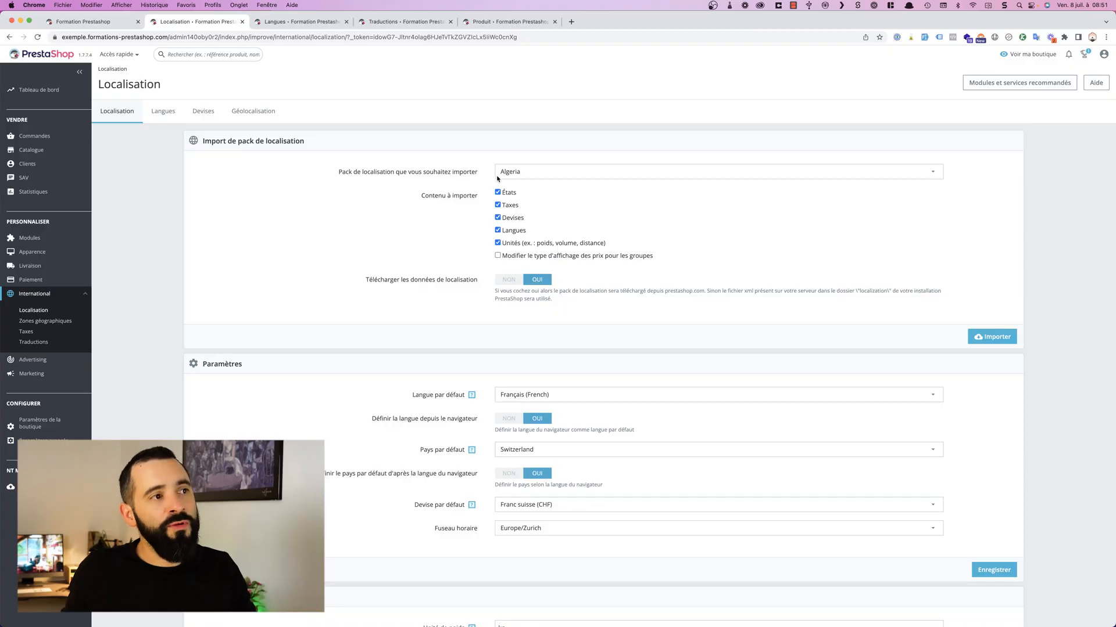
Step: Prepare a localisation pack import for Spain with États, Taxes, Devises and Unités excluded, leaving only Langues as content
{"action": "left_click", "coordinate": [514, 173]}
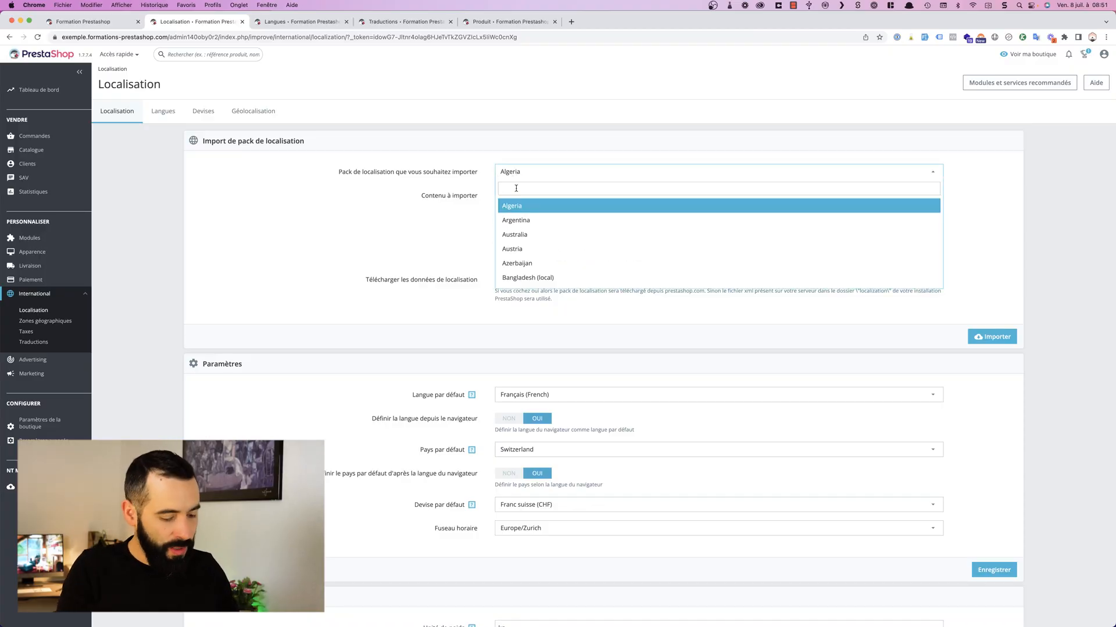
{"action": "type", "text": "spain"}
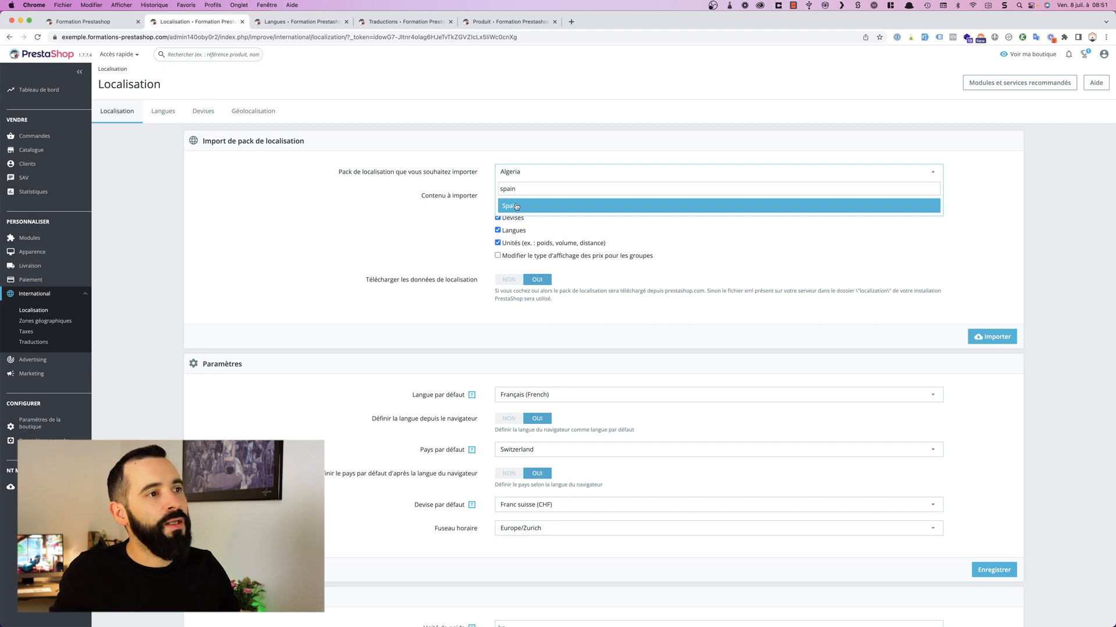
{"action": "left_click", "coordinate": [515, 206]}
{"action": "left_click", "coordinate": [498, 193]}
{"action": "left_click", "coordinate": [498, 205]}
{"action": "left_click", "coordinate": [498, 217]}
{"action": "left_click", "coordinate": [498, 243]}
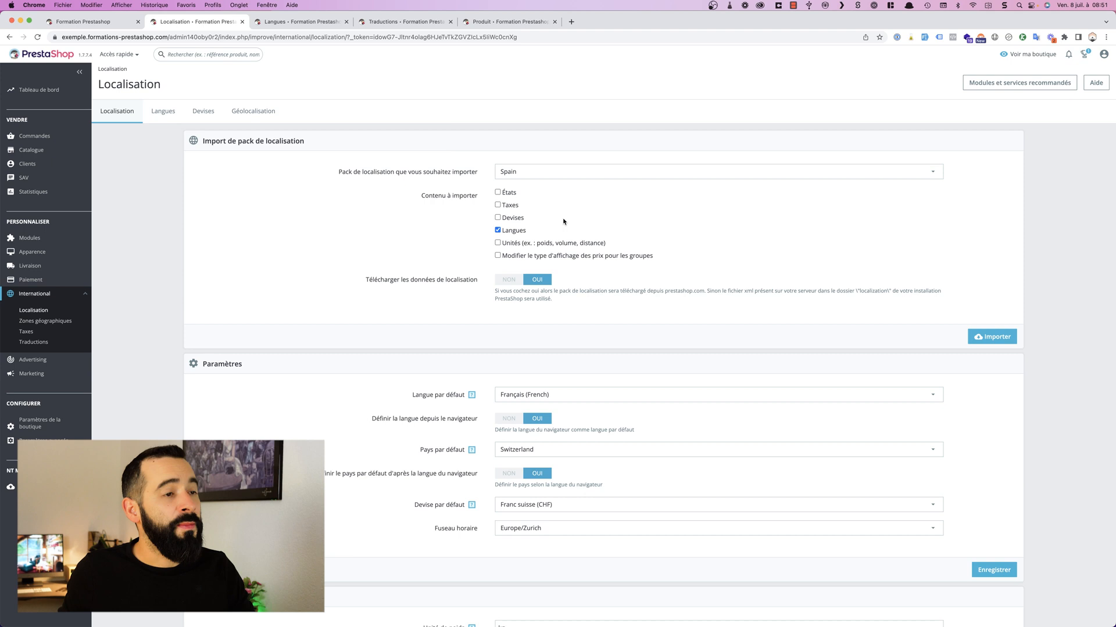
Step: Open the translations settings and search the languages that can be added or updated for "espa"
{"action": "left_click", "coordinate": [43, 344]}
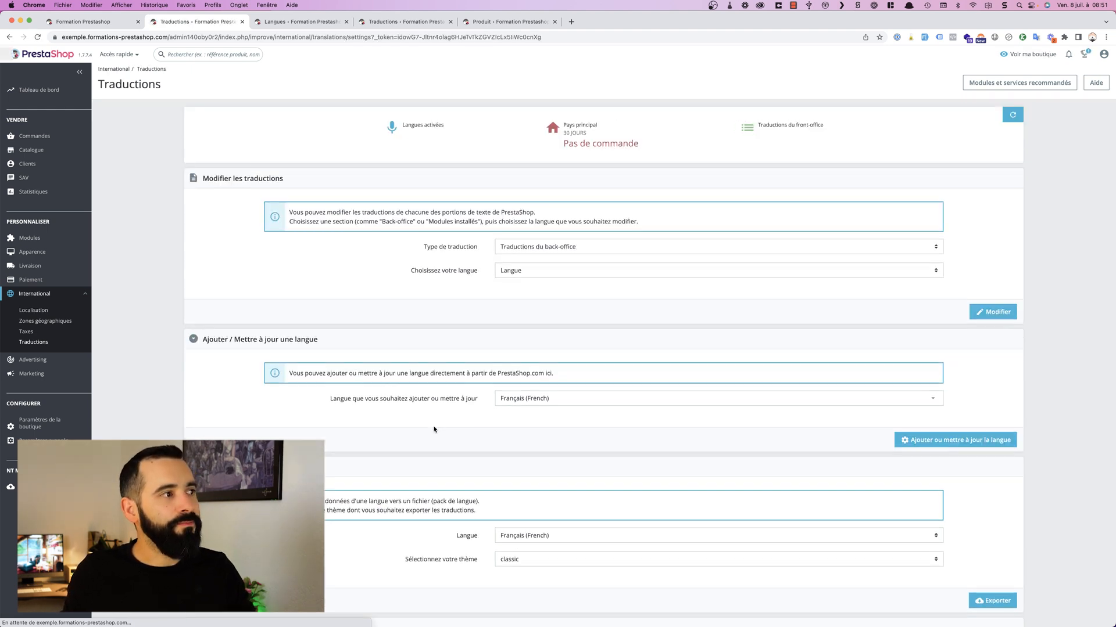
{"action": "scroll", "coordinate": [563, 313], "scroll_direction": "down", "scroll_amount": 2}
{"action": "scroll", "coordinate": [562, 313], "scroll_direction": "down", "scroll_amount": 1}
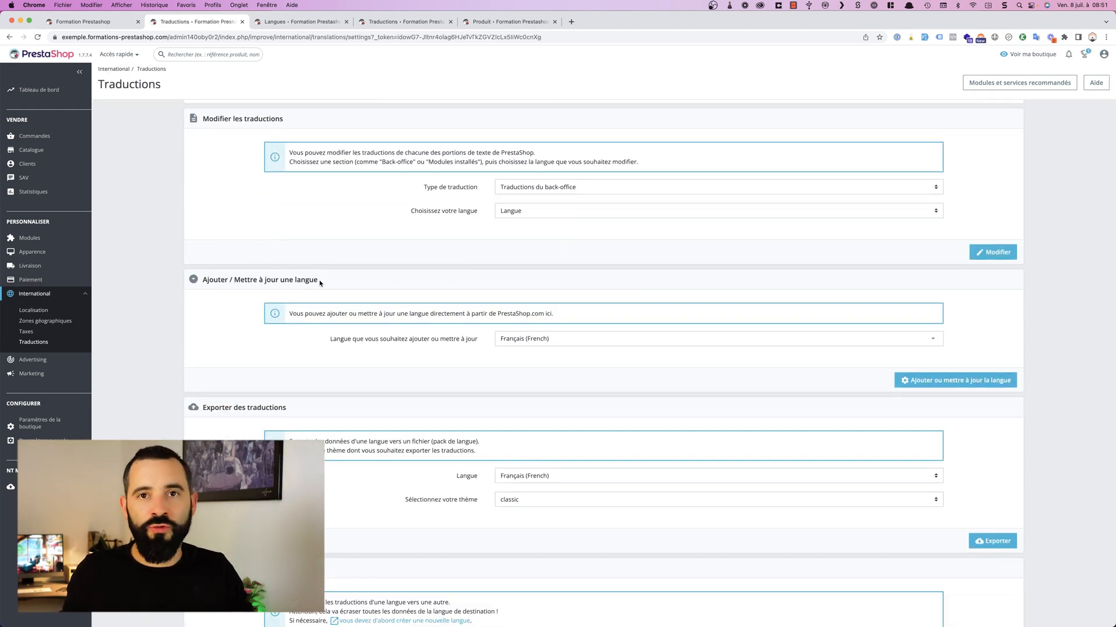
{"action": "left_click", "coordinate": [602, 345]}
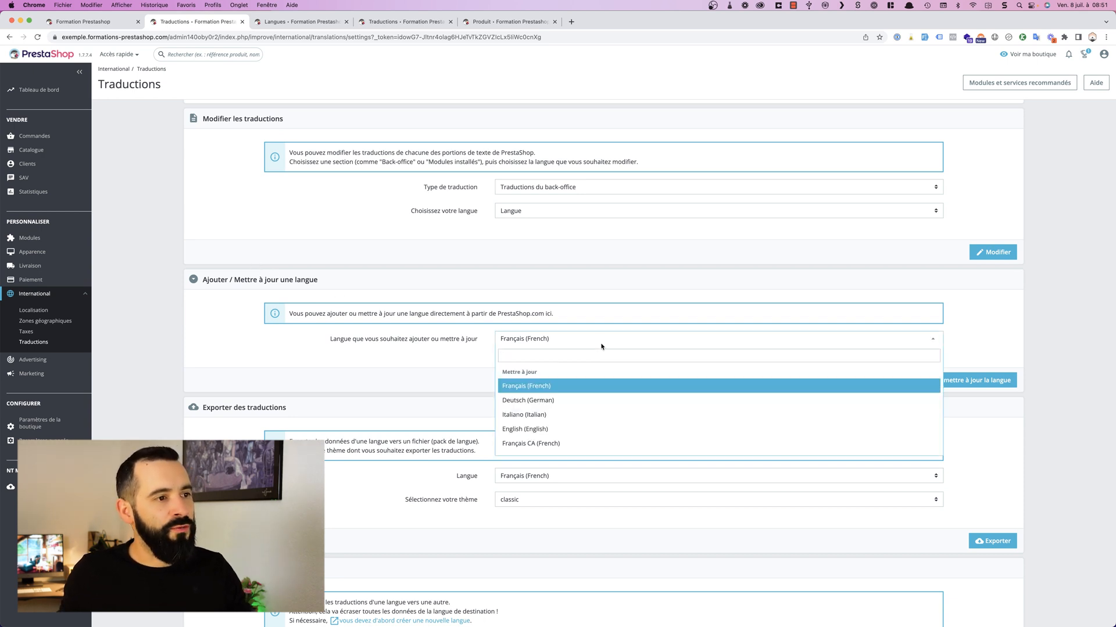
{"action": "type", "text": "espag"}
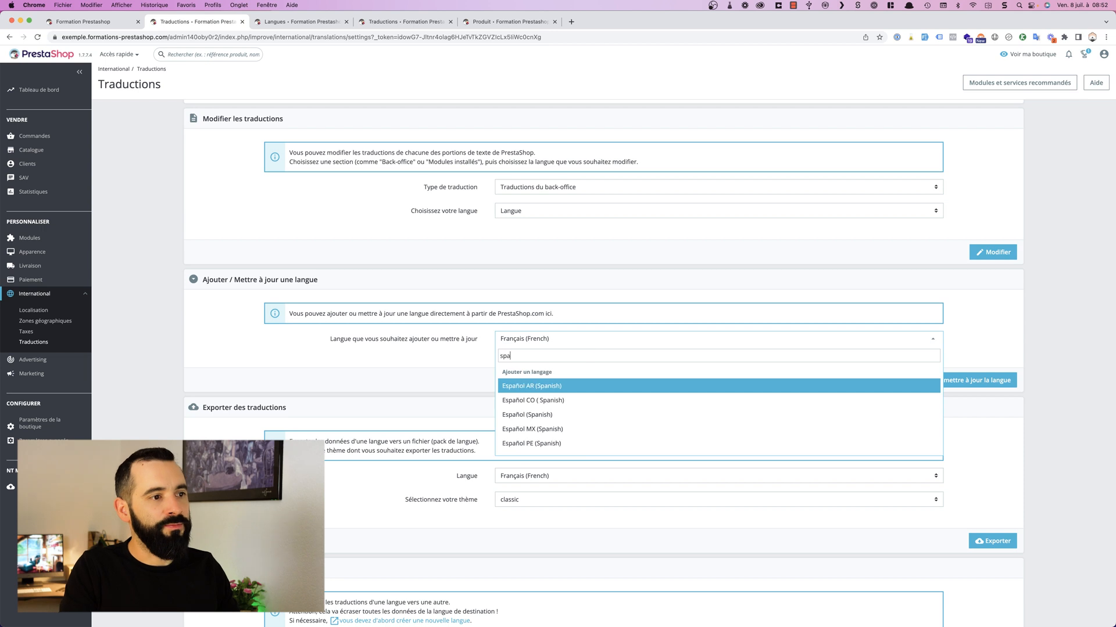
{"action": "key", "text": "BackSpace"}
{"action": "key", "text": "BackSpace"}
{"action": "key", "text": "BackSpace"}
{"action": "key", "text": "BackSpace"}
{"action": "type", "text": "p"}
{"action": "key", "text": "BackSpace"}
{"action": "type", "text": "spa"}
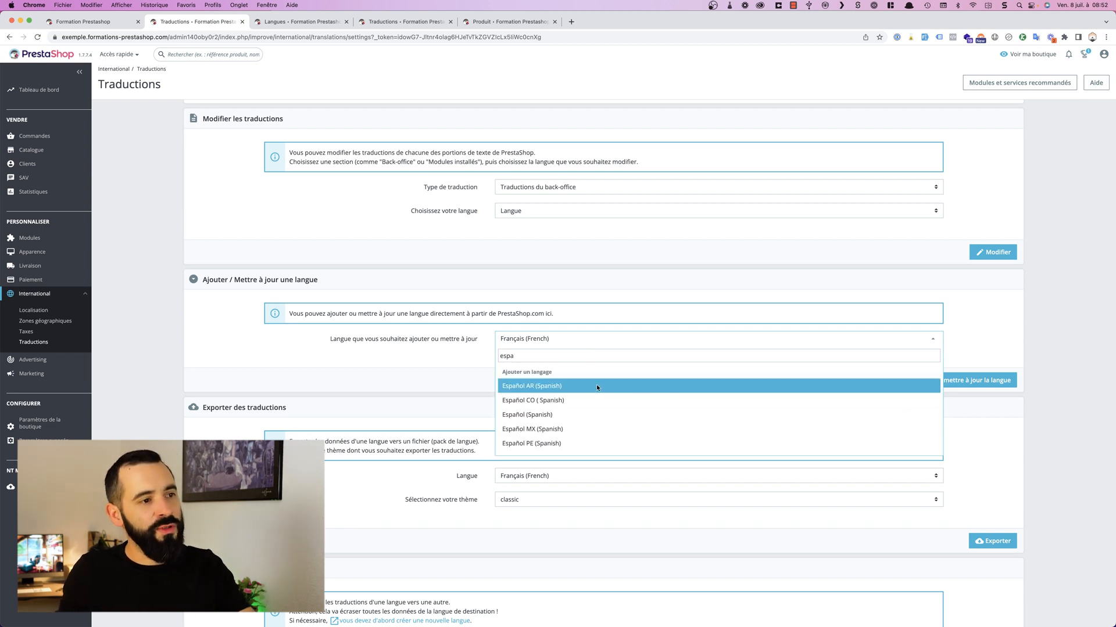
Step: Add Español (Spanish) from the matching languages and refresh the shop's languages list
{"action": "scroll", "coordinate": [557, 388], "scroll_direction": "down", "scroll_amount": 1}
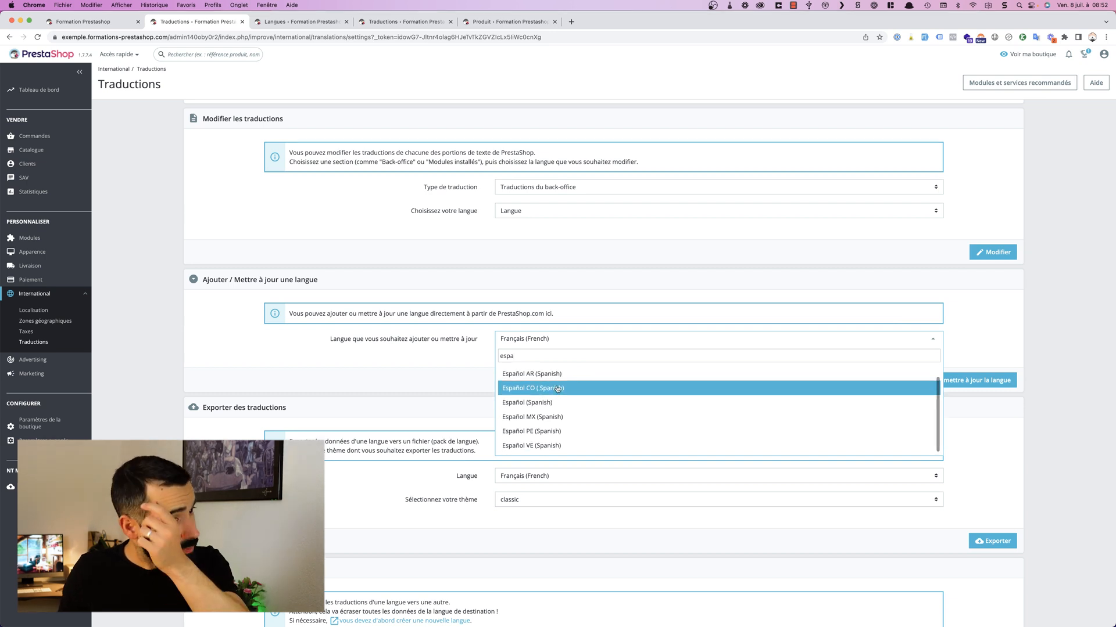
{"action": "scroll", "coordinate": [559, 380], "scroll_direction": "down", "scroll_amount": 1}
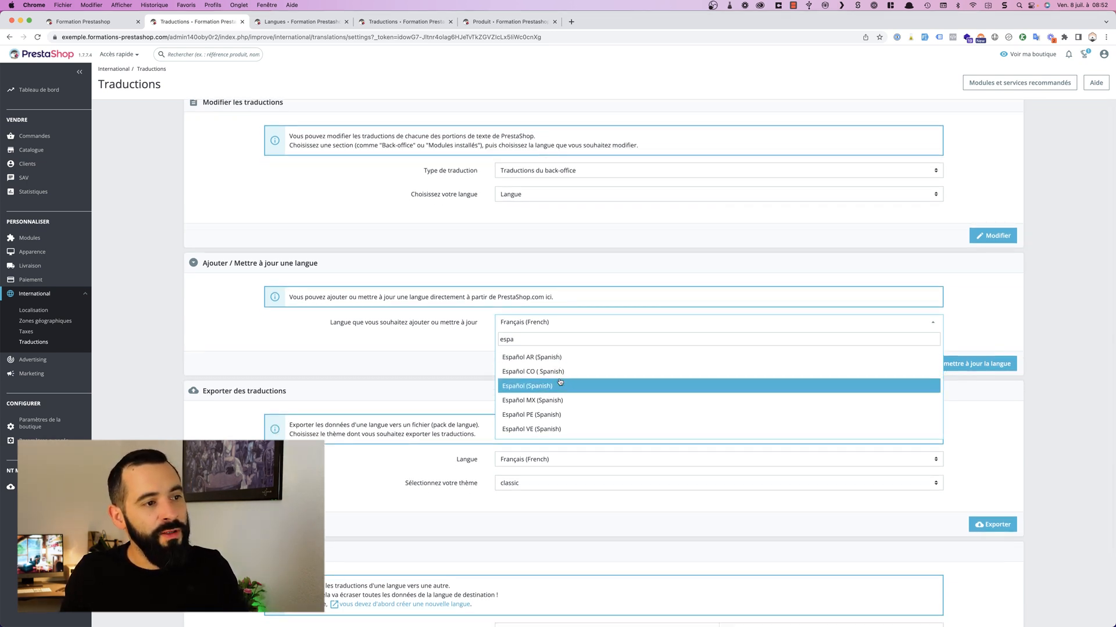
{"action": "scroll", "coordinate": [561, 398], "scroll_direction": "up", "scroll_amount": 1}
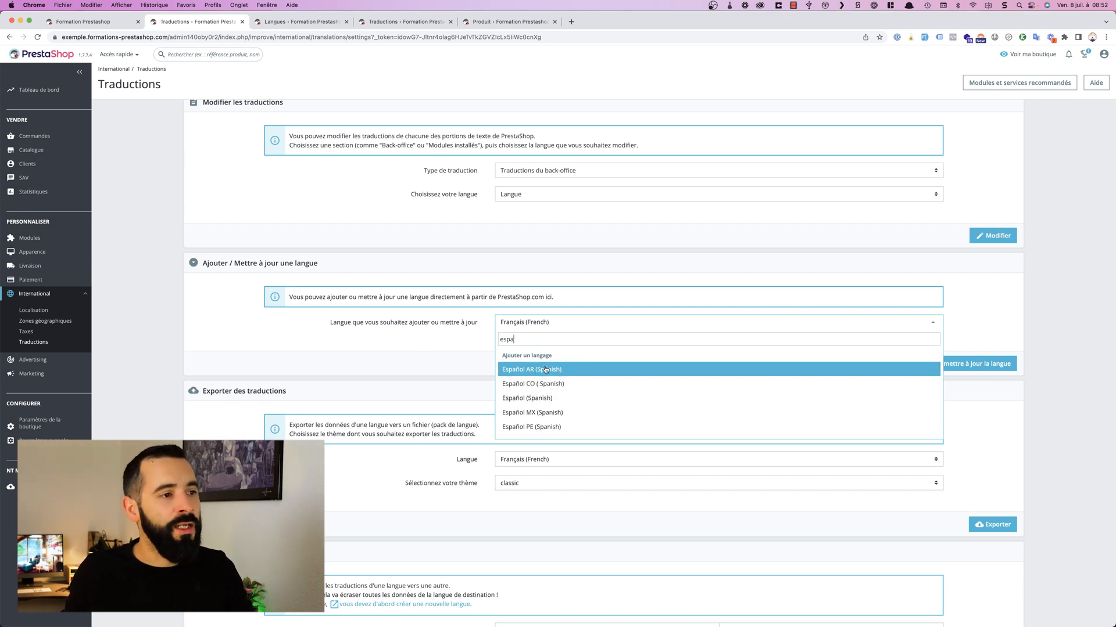
{"action": "left_click", "coordinate": [553, 397]}
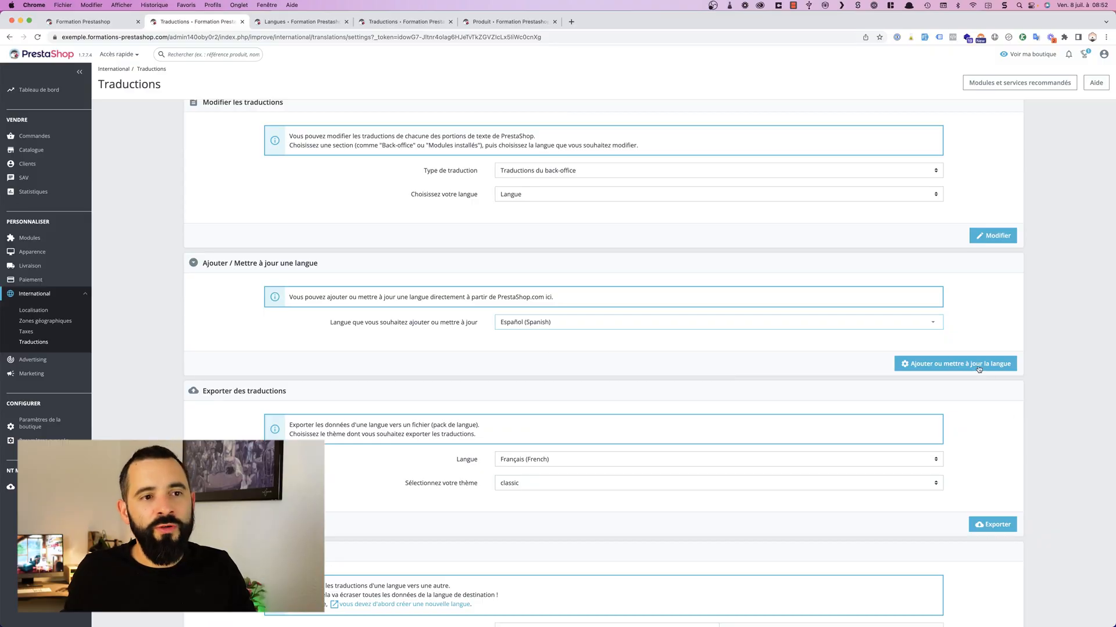
{"action": "left_click", "coordinate": [978, 366]}
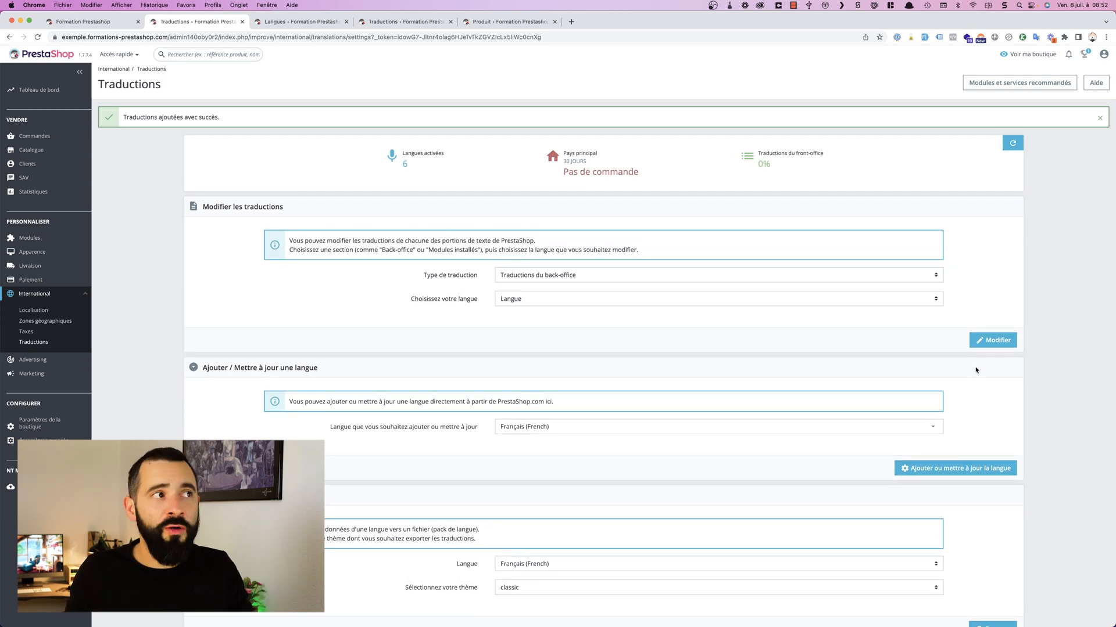
{"action": "left_click", "coordinate": [294, 21]}
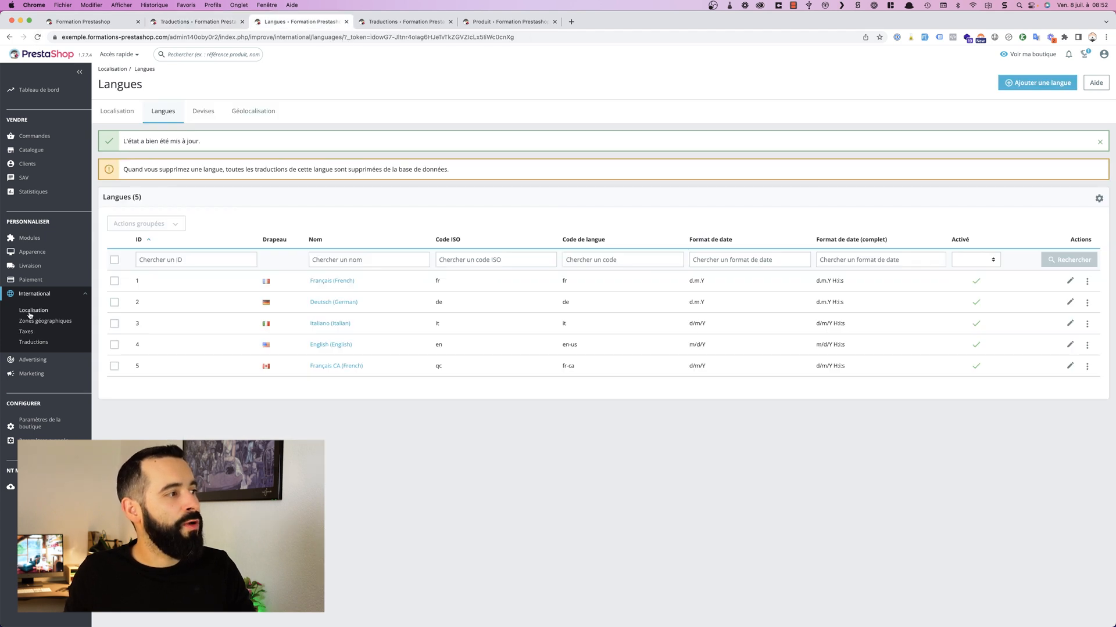
{"action": "left_click", "coordinate": [168, 118]}
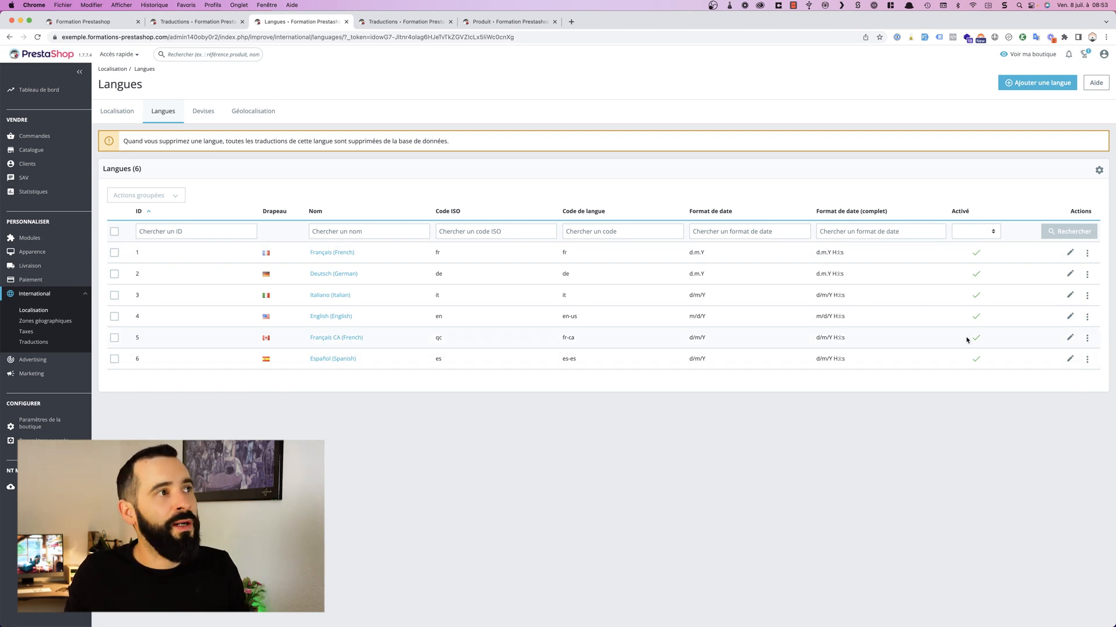
Step: Reload the storefront, switch its display language to Español and inspect the translated home page
{"action": "left_click", "coordinate": [90, 22]}
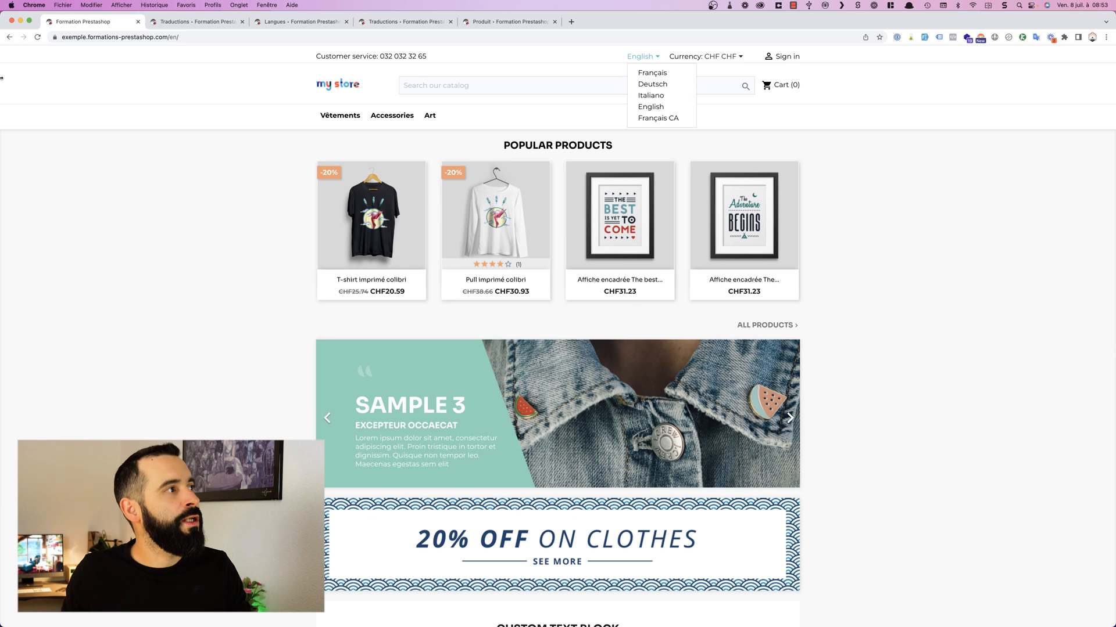
{"action": "key", "text": "super+r"}
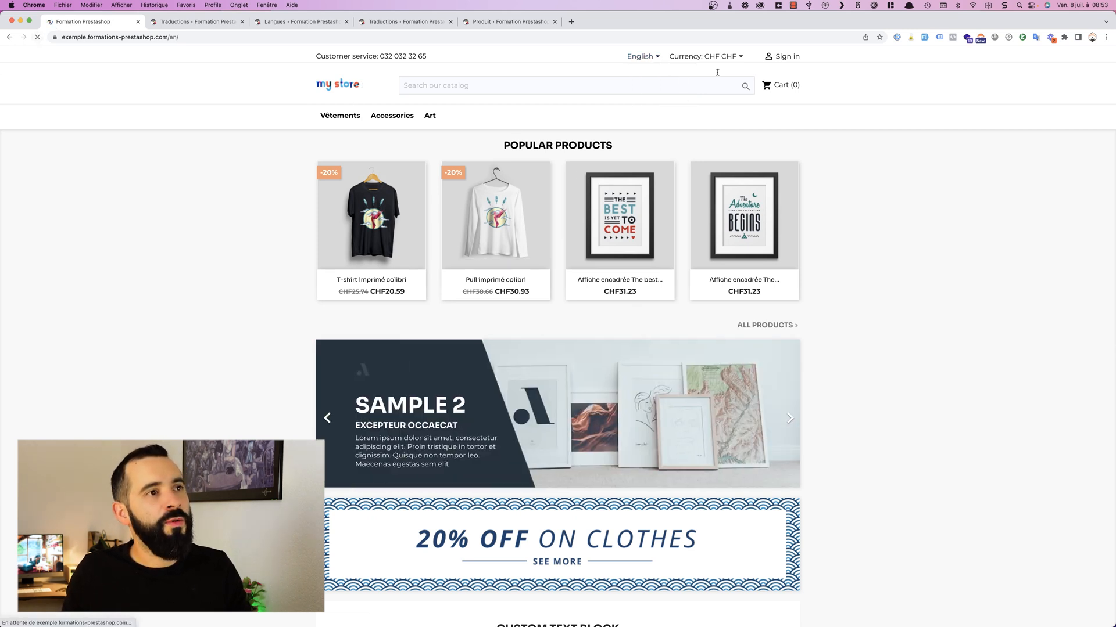
{"action": "left_click", "coordinate": [642, 56]}
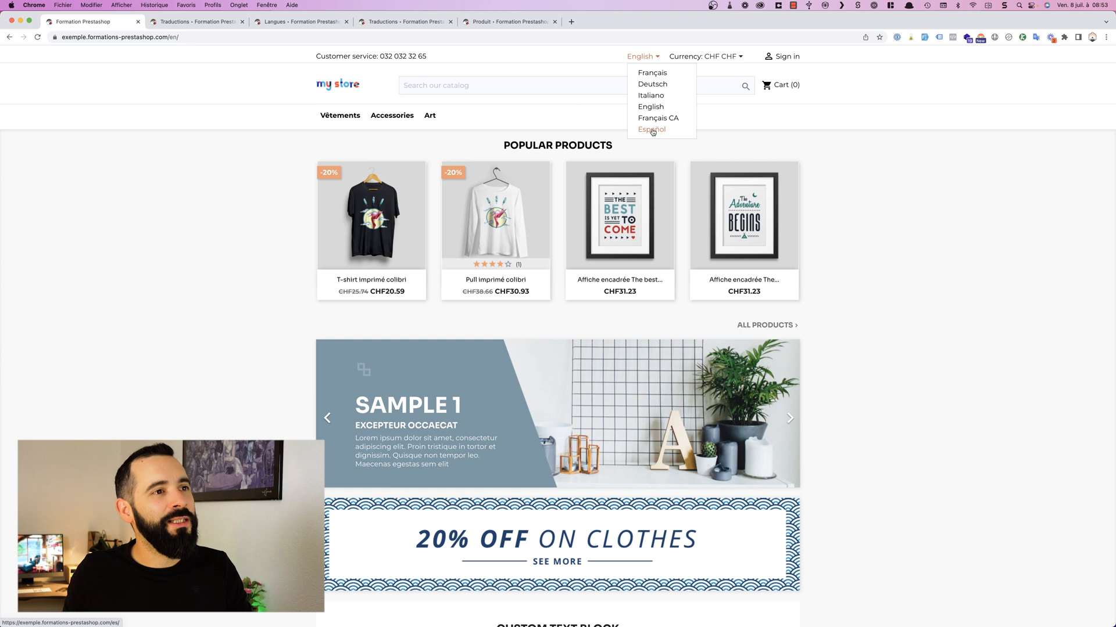
{"action": "left_click", "coordinate": [652, 130]}
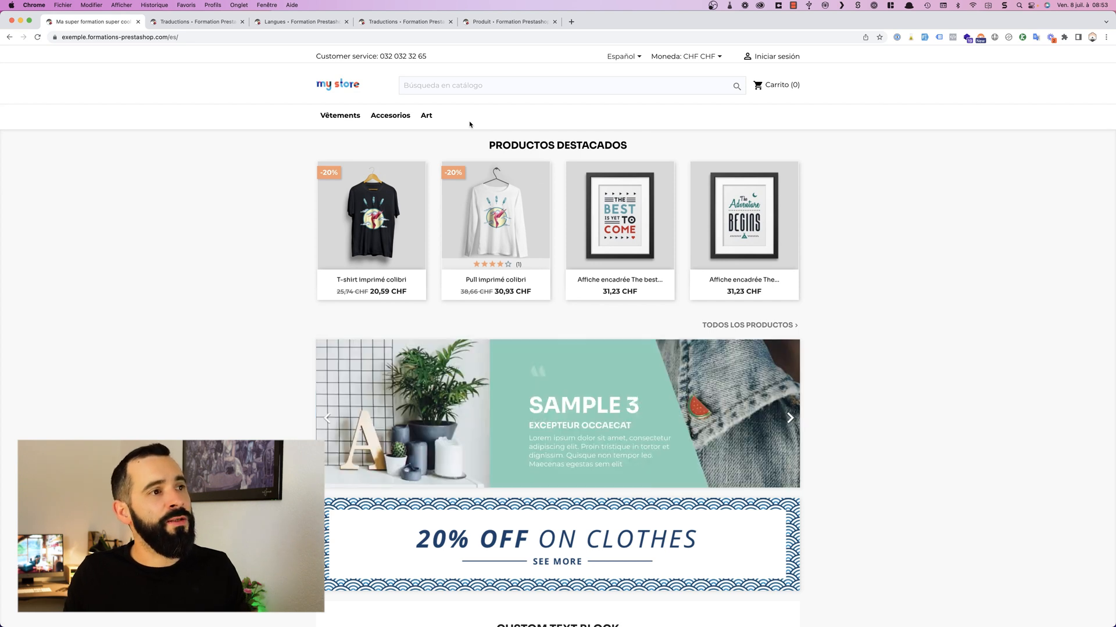
{"action": "left_click_drag", "start_coordinate": [481, 147], "coordinate": [669, 153]}
{"action": "left_click", "coordinate": [666, 154]}
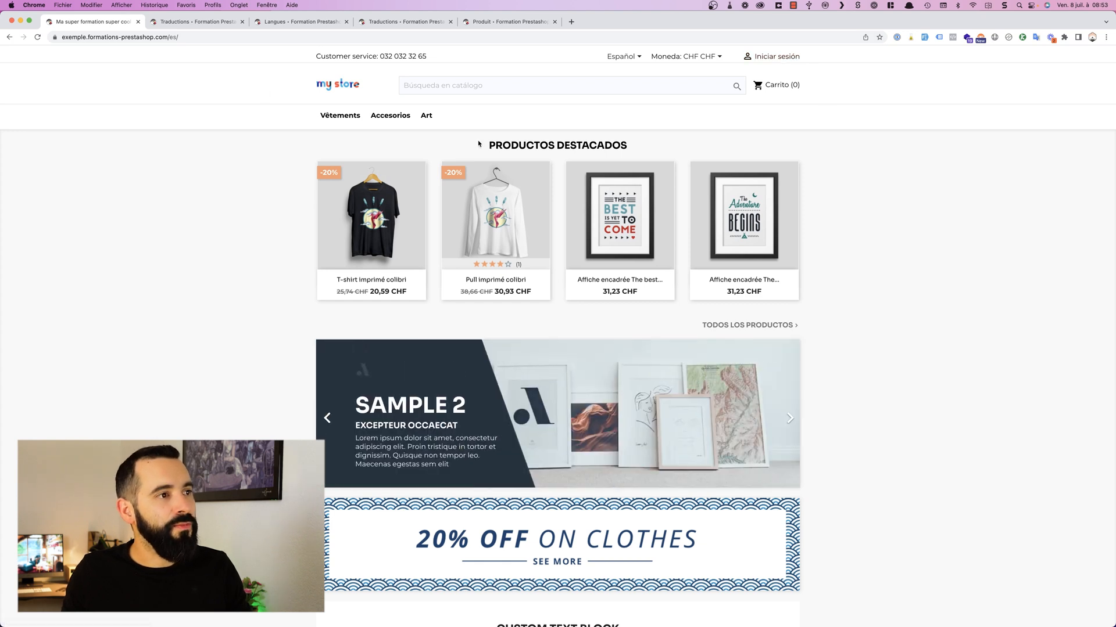
{"action": "scroll", "coordinate": [561, 166], "scroll_direction": "down", "scroll_amount": 5}
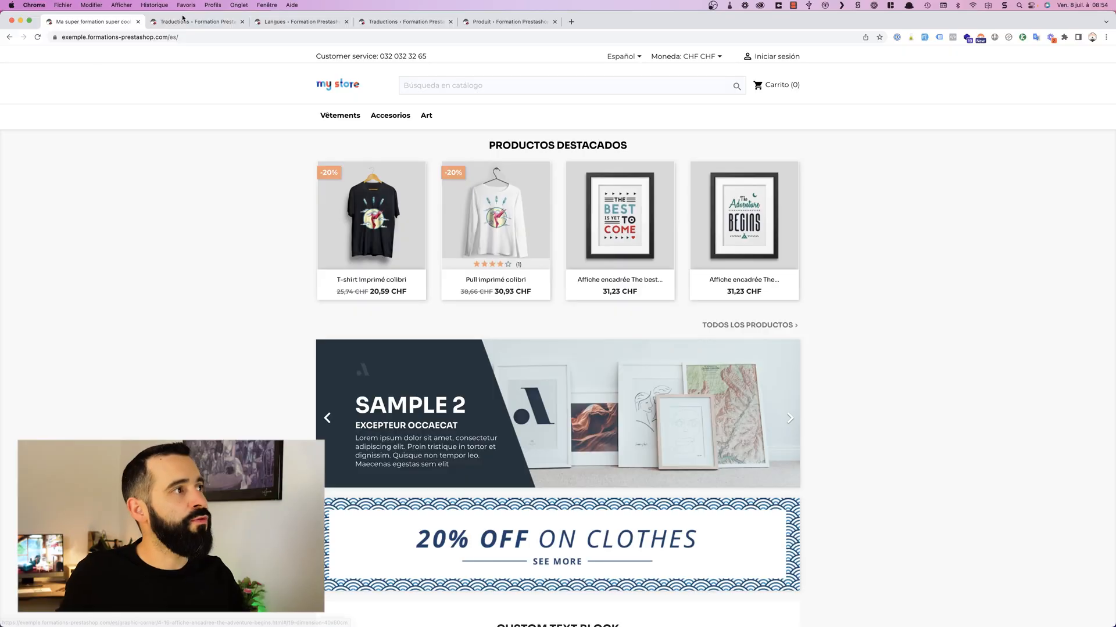
Step: Disable every language except Français in the back-office languages list
{"action": "left_click", "coordinate": [324, 24]}
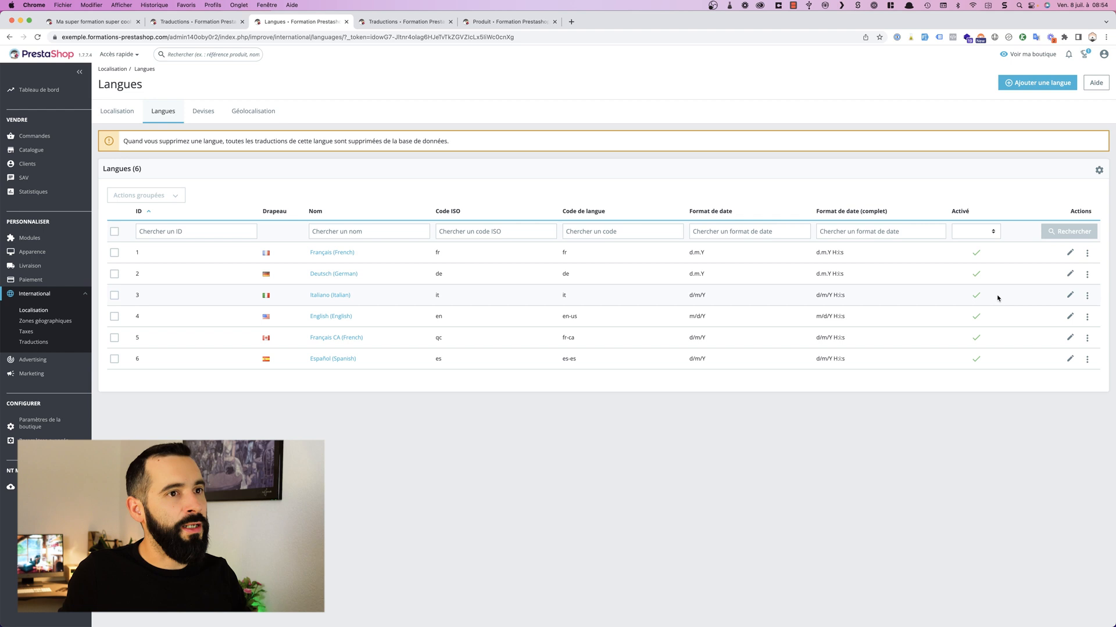
{"action": "left_click", "coordinate": [976, 360]}
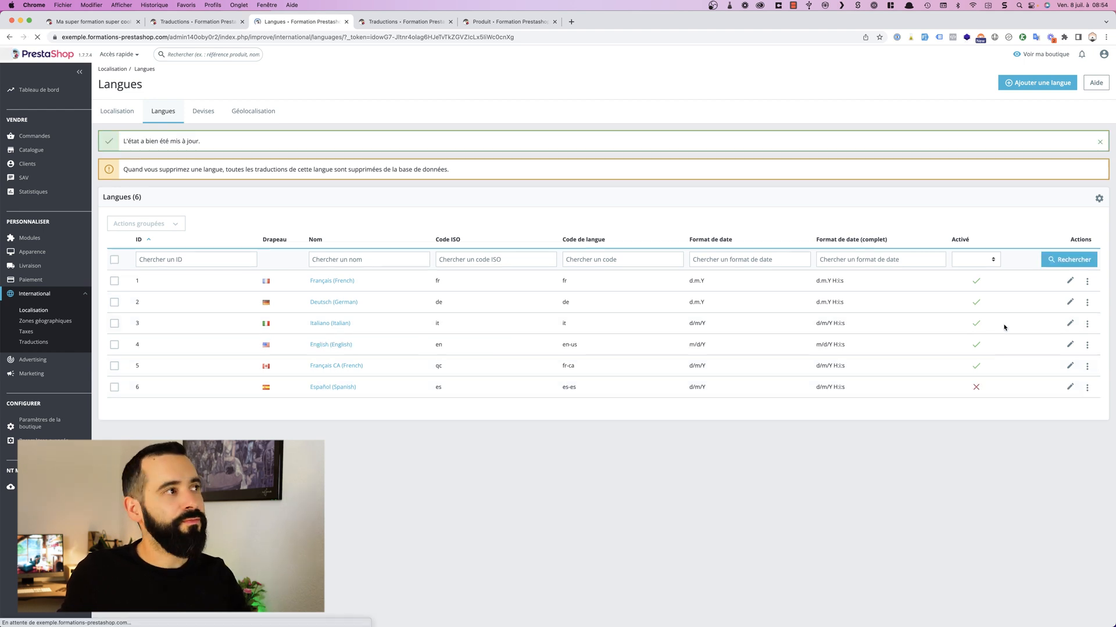
{"action": "left_click", "coordinate": [976, 344]}
{"action": "left_click", "coordinate": [976, 324]}
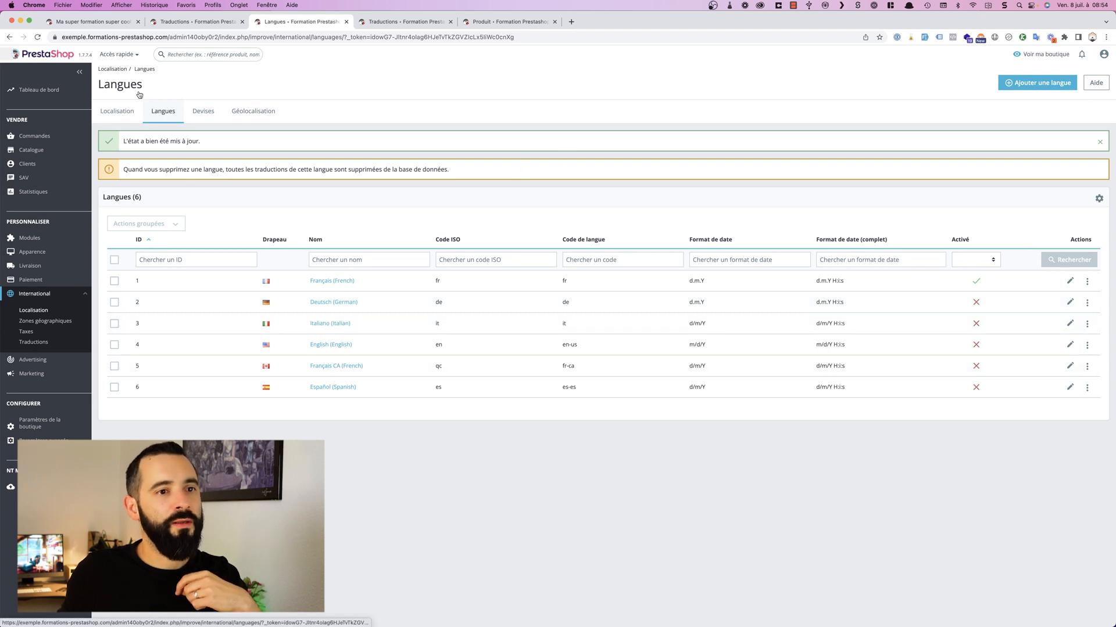
Step: Reload the storefront at its es address and load the home page with the language code removed from the address
{"action": "left_click", "coordinate": [93, 22]}
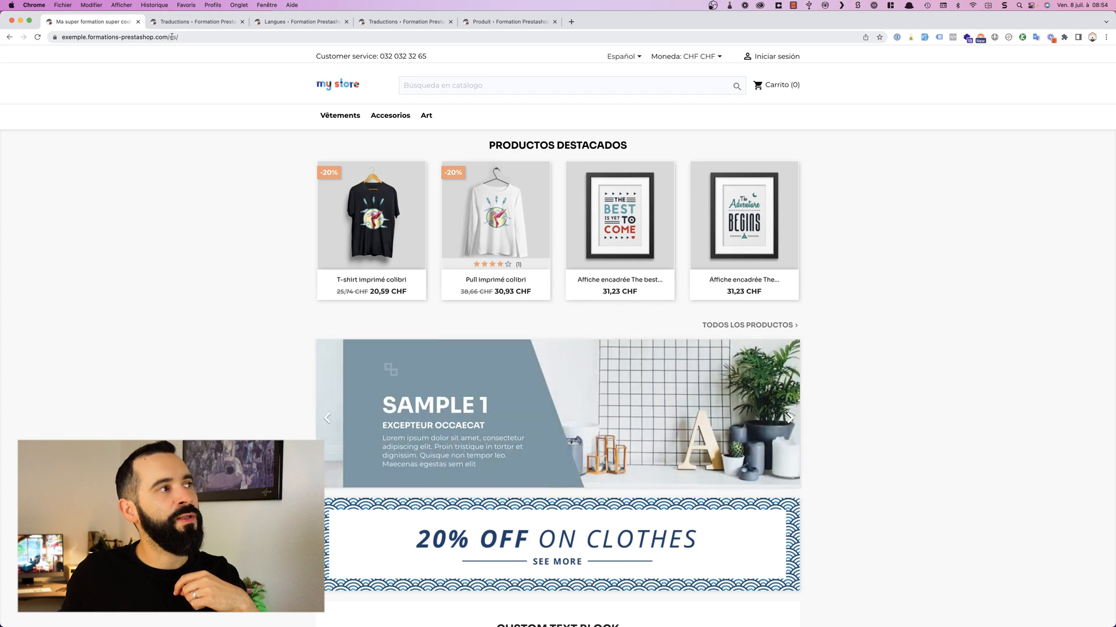
{"action": "left_click_drag", "start_coordinate": [169, 37], "coordinate": [217, 36]}
{"action": "left_click", "coordinate": [216, 36]}
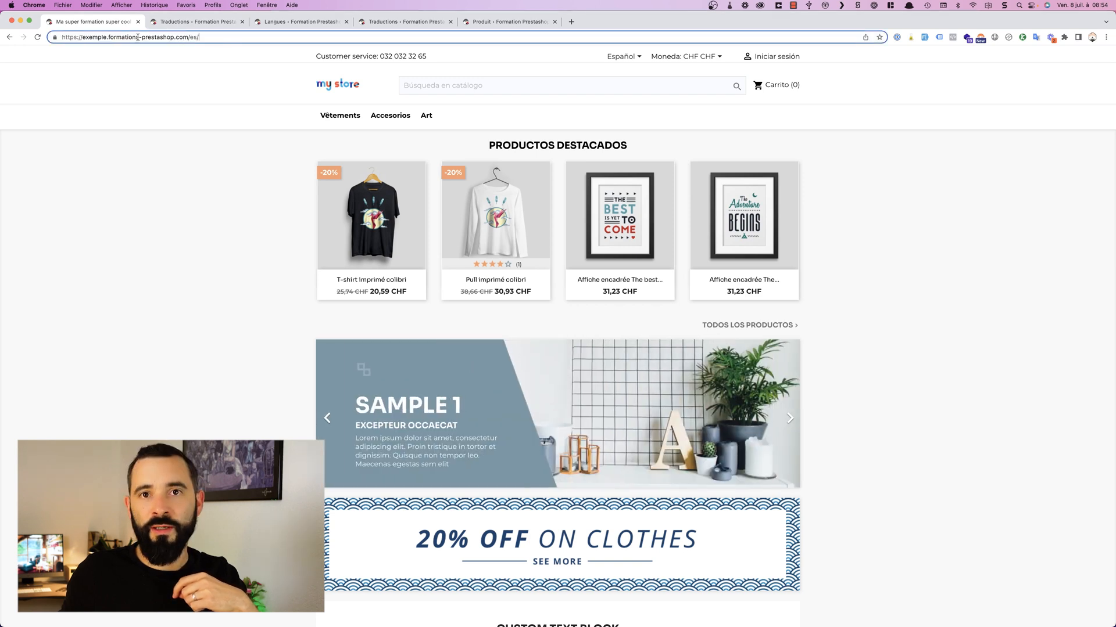
{"action": "left_click", "coordinate": [38, 37]}
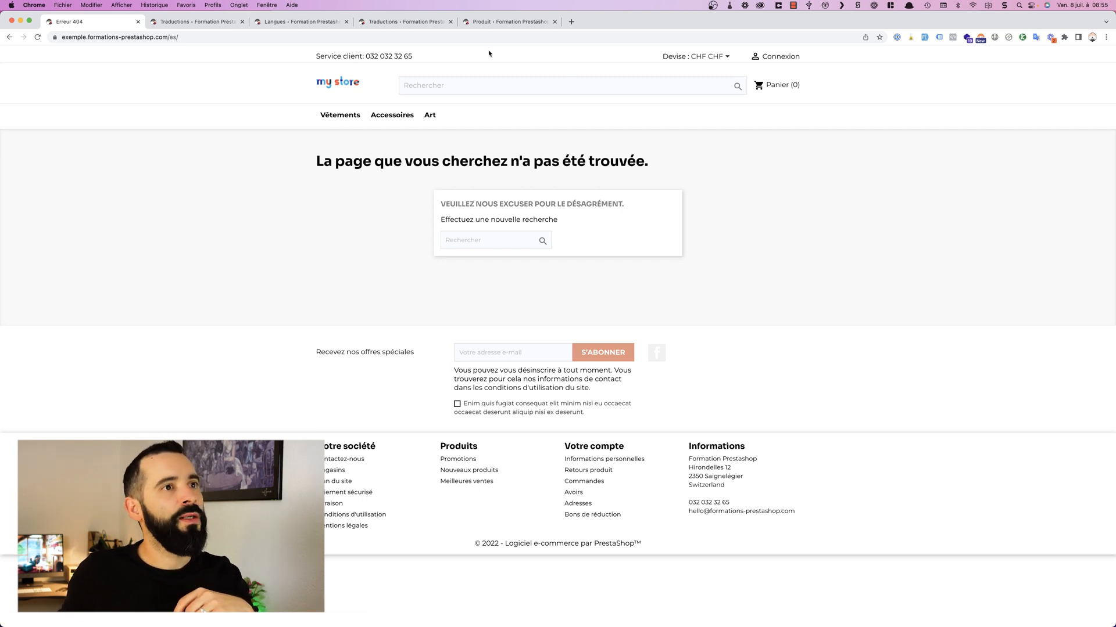
{"action": "left_click_drag", "start_coordinate": [168, 38], "coordinate": [316, 38]}
{"action": "key", "text": "BackSpace"}
{"action": "key", "text": "Return"}
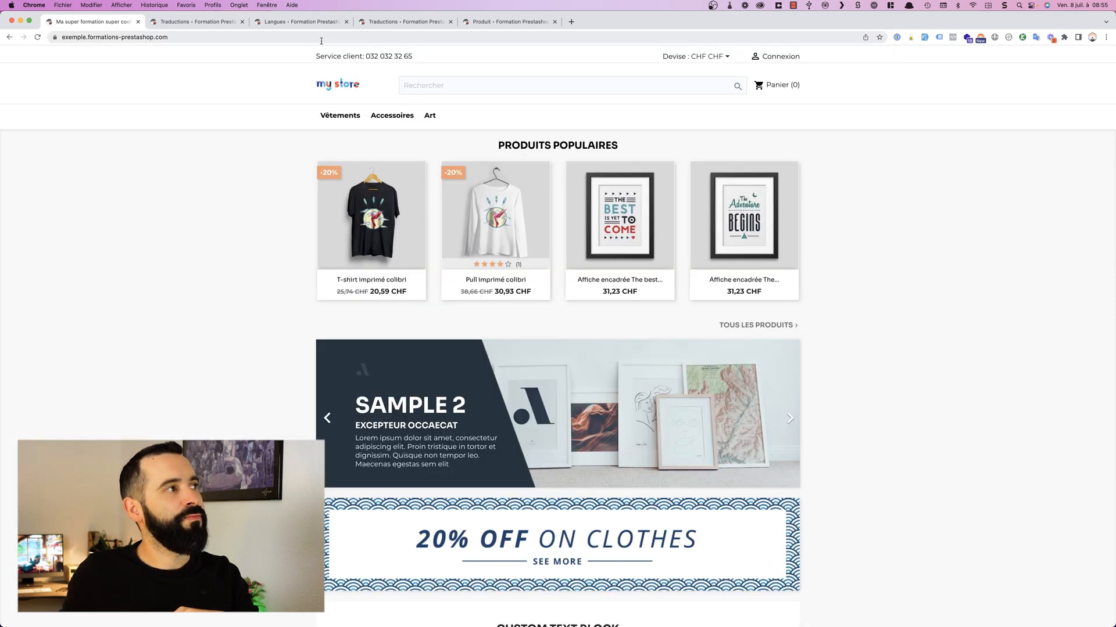
Step: Open the T-shirt imprimé colibri product page and examine its address for a language code
{"action": "left_click", "coordinate": [232, 37]}
{"action": "left_click", "coordinate": [232, 37]}
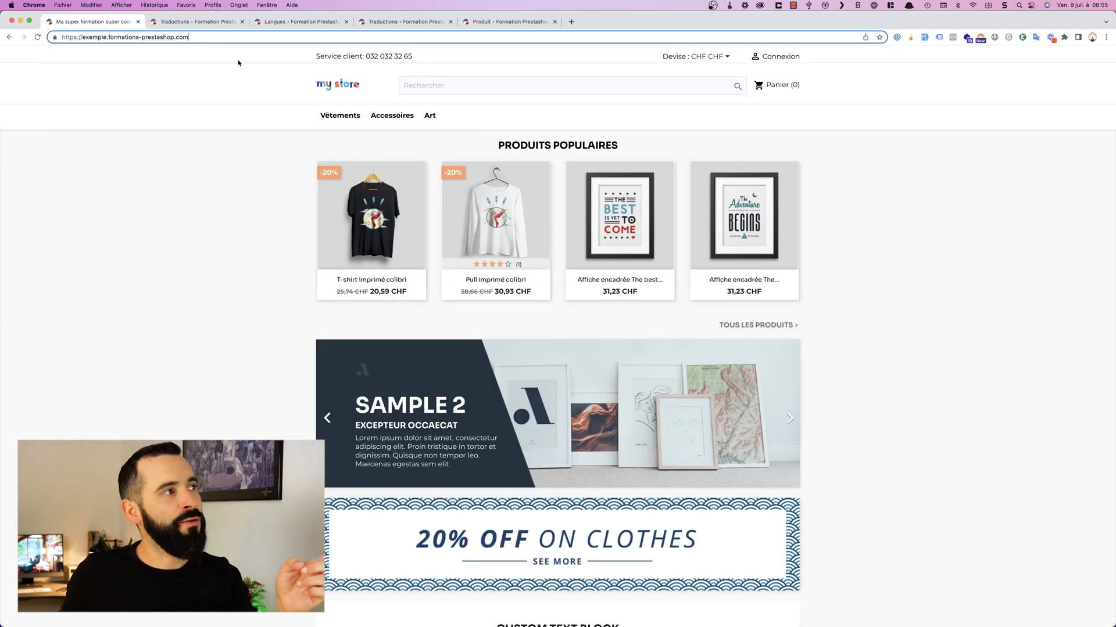
{"action": "left_click", "coordinate": [372, 221]}
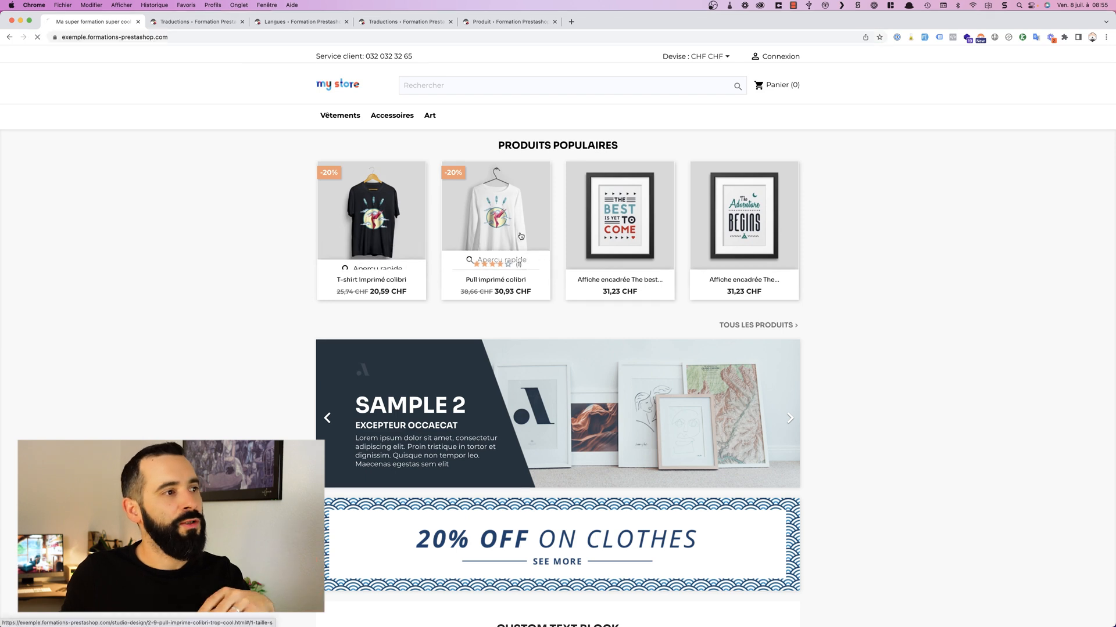
{"action": "left_click", "coordinate": [190, 37]}
{"action": "left_click", "coordinate": [189, 36]}
{"action": "double_click", "coordinate": [198, 37]}
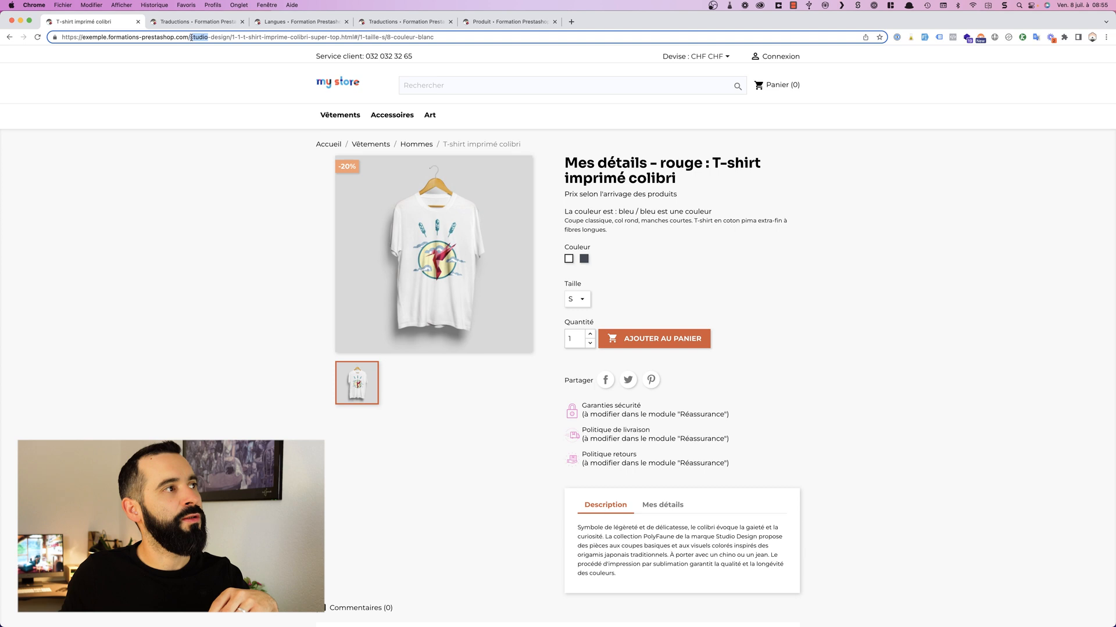
{"action": "triple_click", "coordinate": [192, 38]}
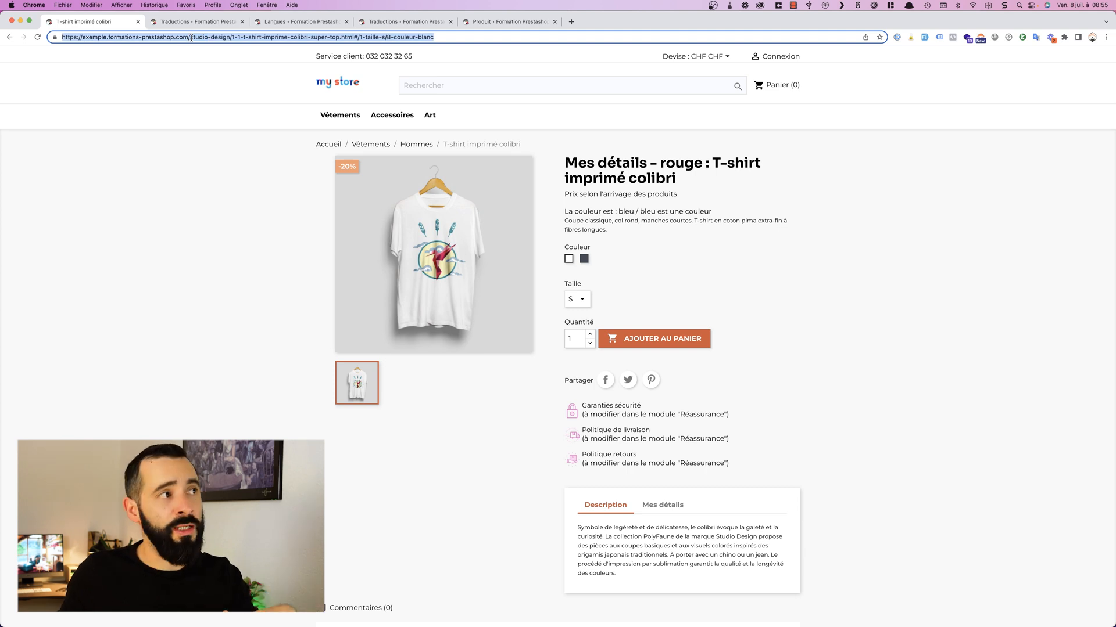
{"action": "left_click", "coordinate": [192, 38]}
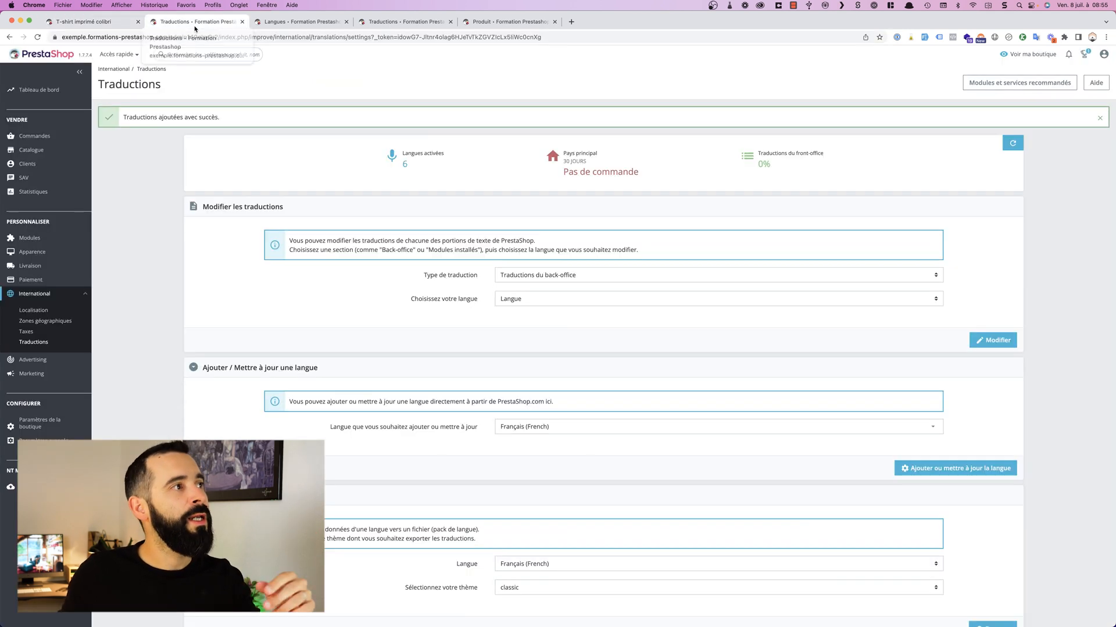
Step: Return to the languages list and enable Deutsch (German) again
{"action": "left_click", "coordinate": [195, 28]}
{"action": "left_click", "coordinate": [296, 23]}
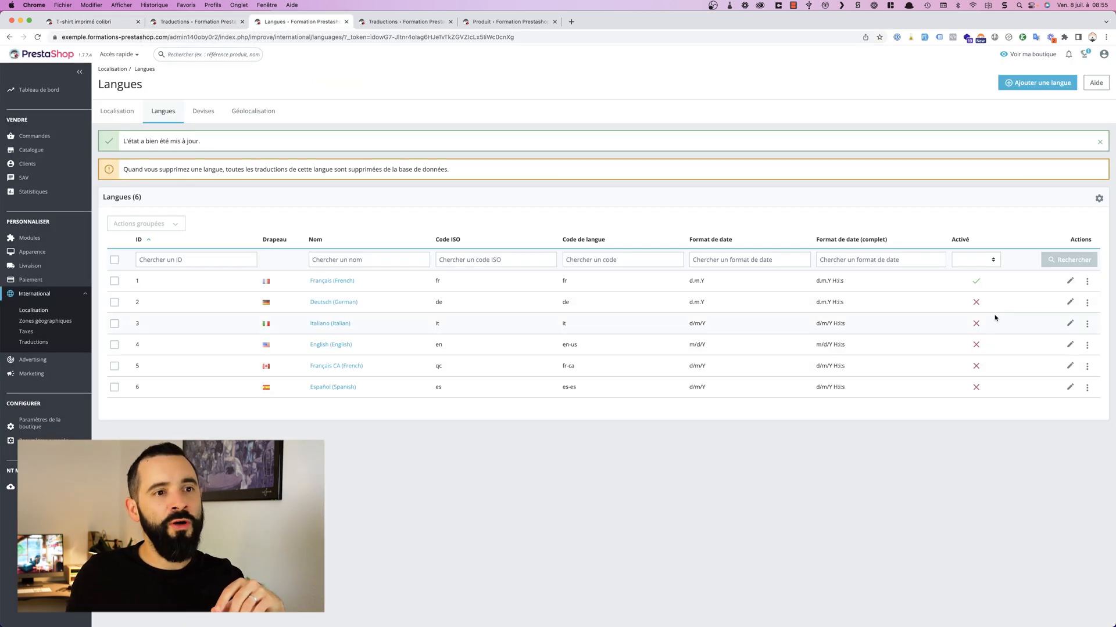
{"action": "left_click", "coordinate": [980, 305]}
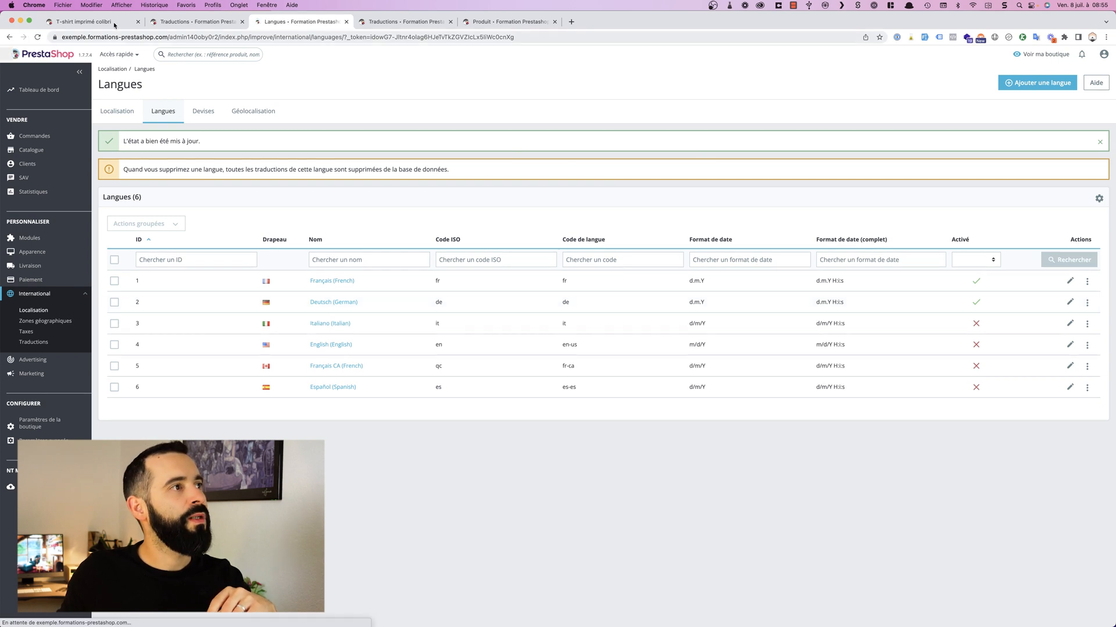
Step: Reload the T-shirt product page on the storefront to check its address and language selector
{"action": "left_click", "coordinate": [109, 21]}
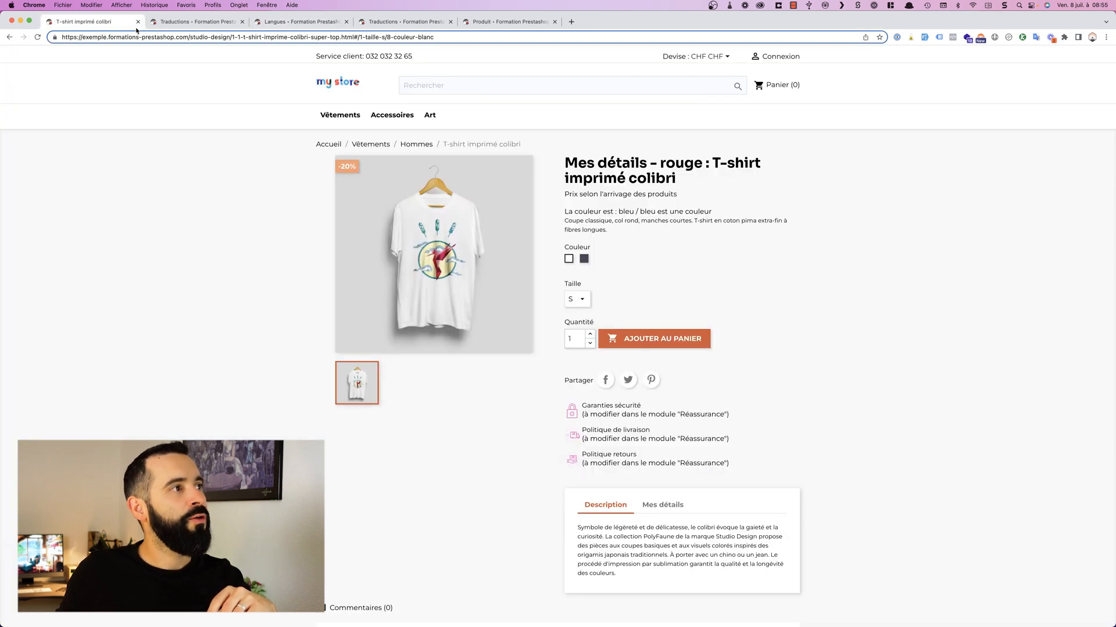
{"action": "left_click", "coordinate": [176, 62]}
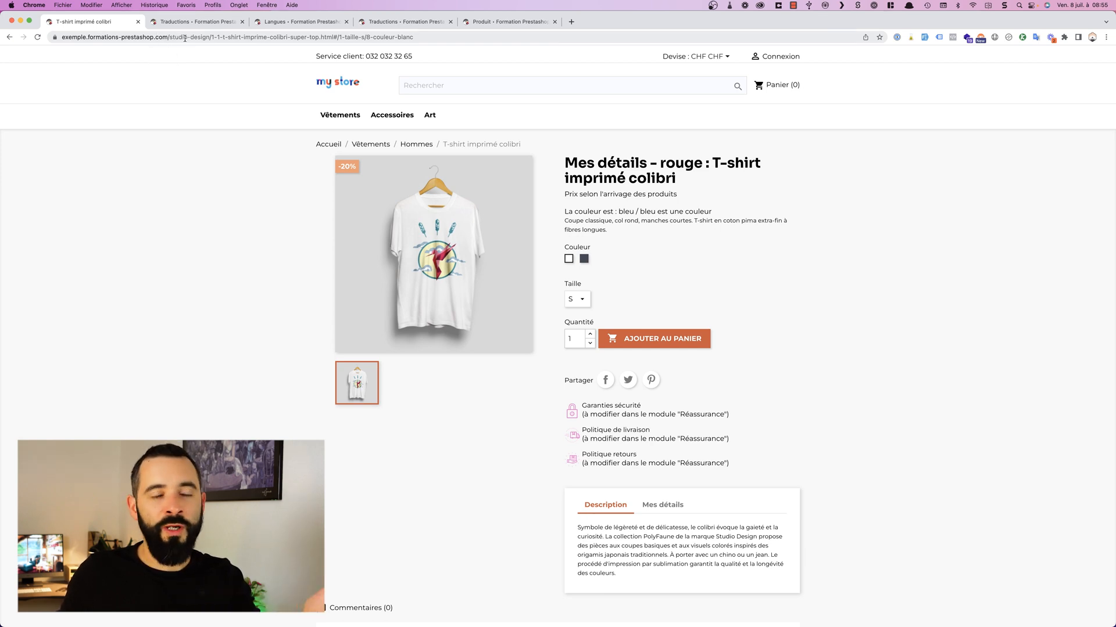
{"action": "left_click", "coordinate": [37, 36]}
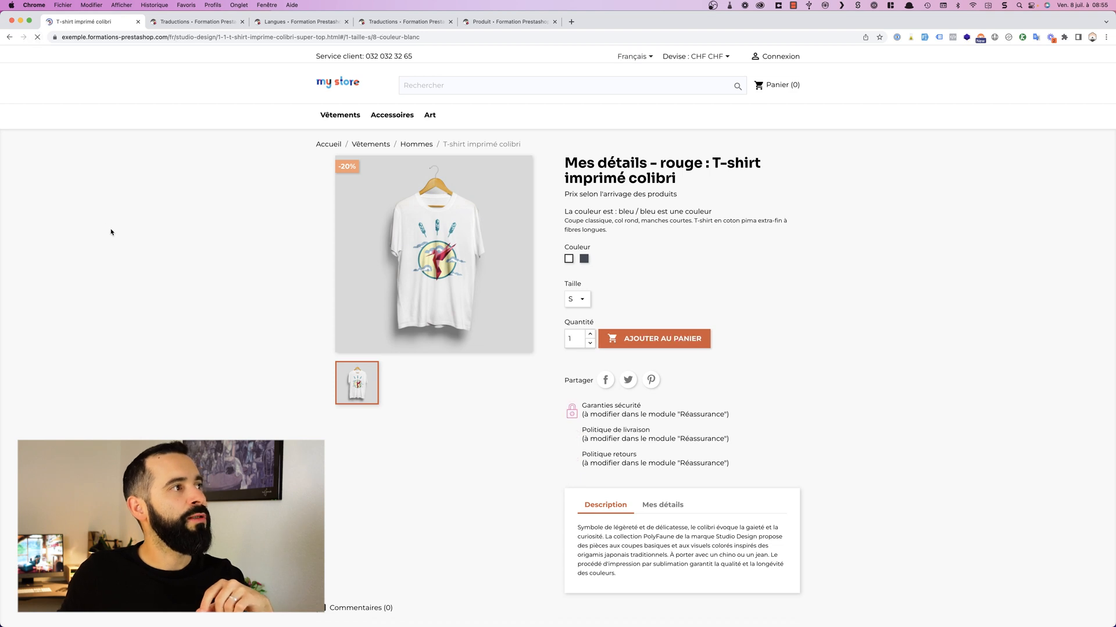
Step: Highlight the fr language code in the T-shirt imprimé colibri product page's address
{"action": "left_click", "coordinate": [167, 37]}
{"action": "double_click", "coordinate": [168, 37]}
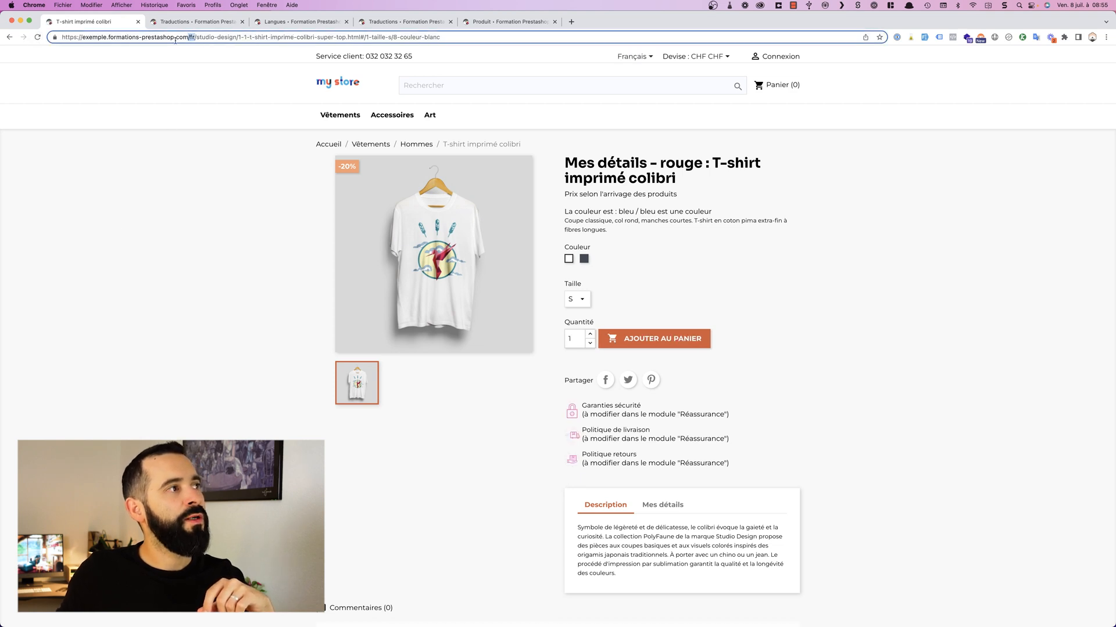
{"action": "left_click", "coordinate": [179, 145]}
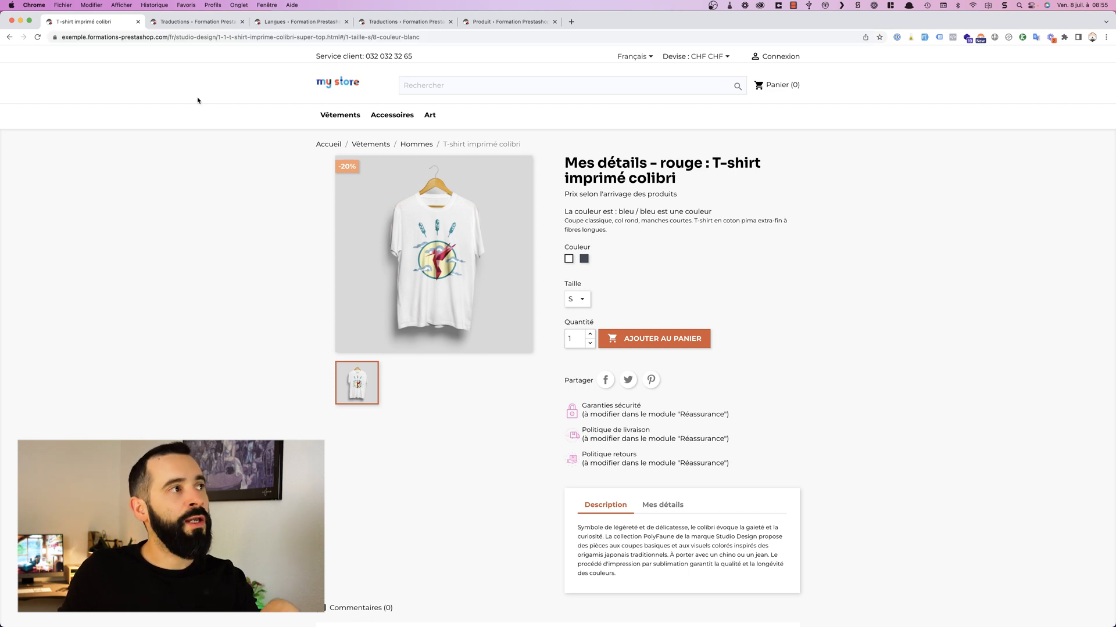
Step: Examine the default language and browser language options in the Localisation settings, and return to the T-shirt product page on the storefront
{"action": "left_click", "coordinate": [302, 22]}
{"action": "left_click", "coordinate": [127, 113]}
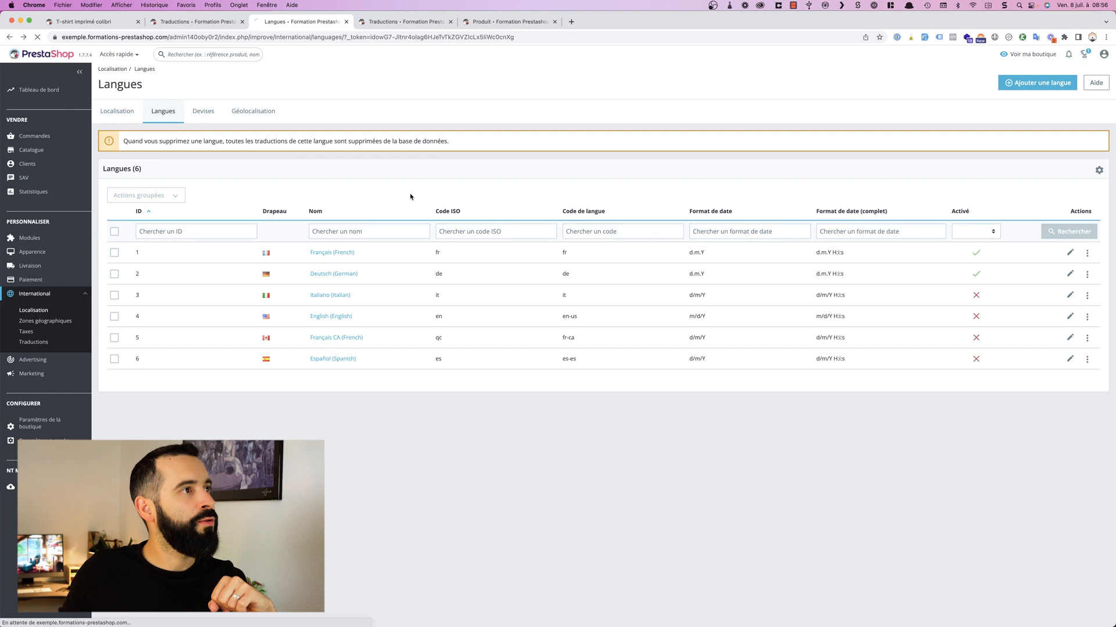
{"action": "scroll", "coordinate": [500, 257], "scroll_direction": "down", "scroll_amount": 5}
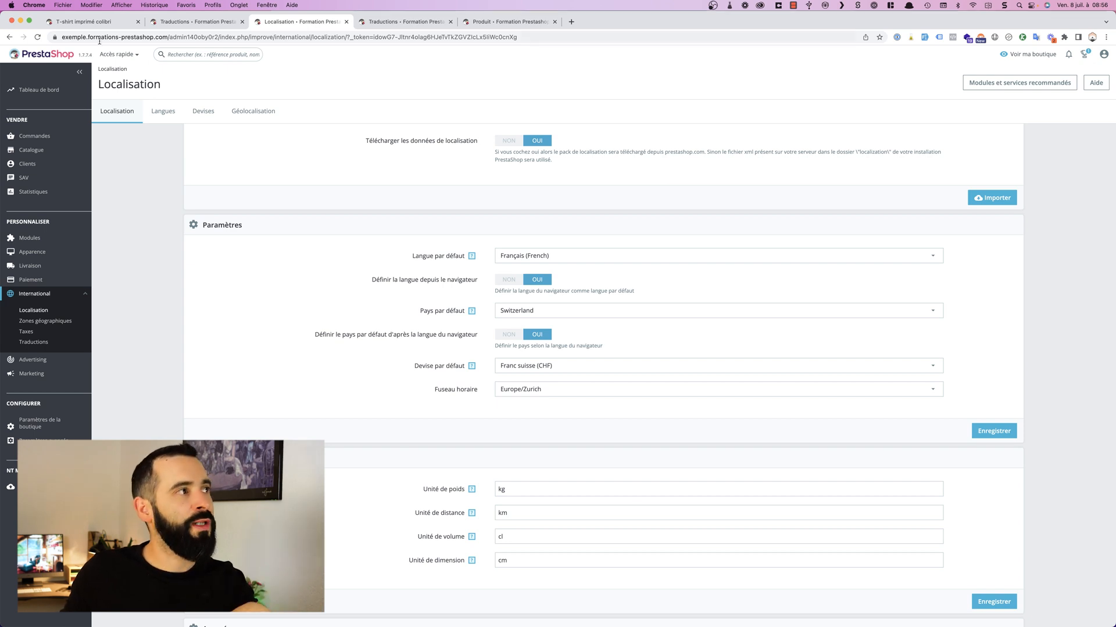
{"action": "left_click", "coordinate": [88, 22]}
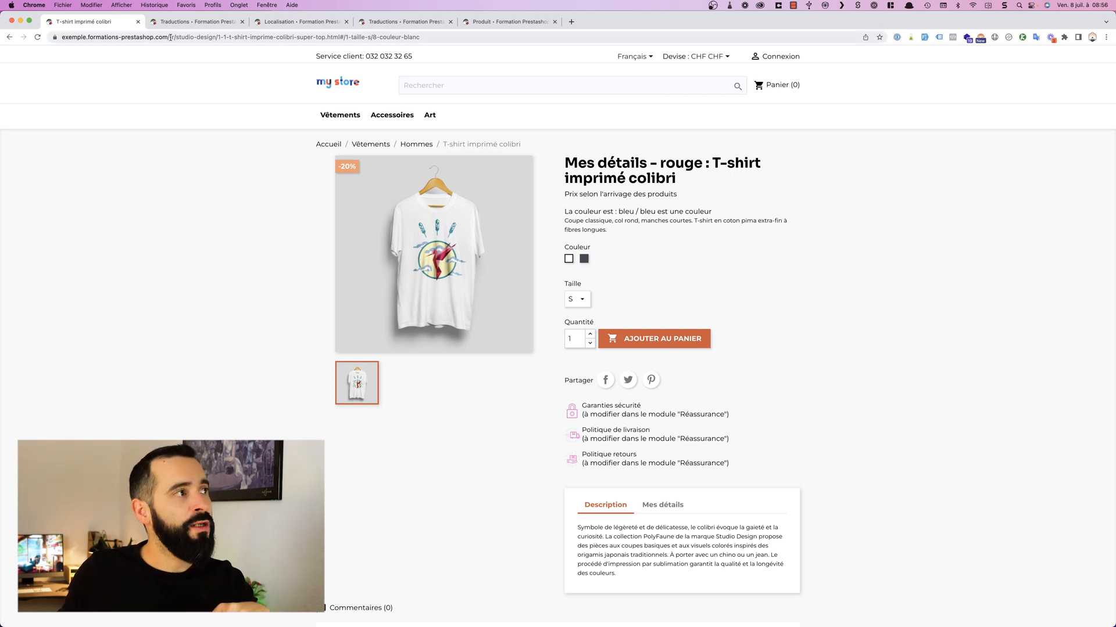
Step: Return to the languages list and disable Deutsch (German)
{"action": "left_click", "coordinate": [185, 24]}
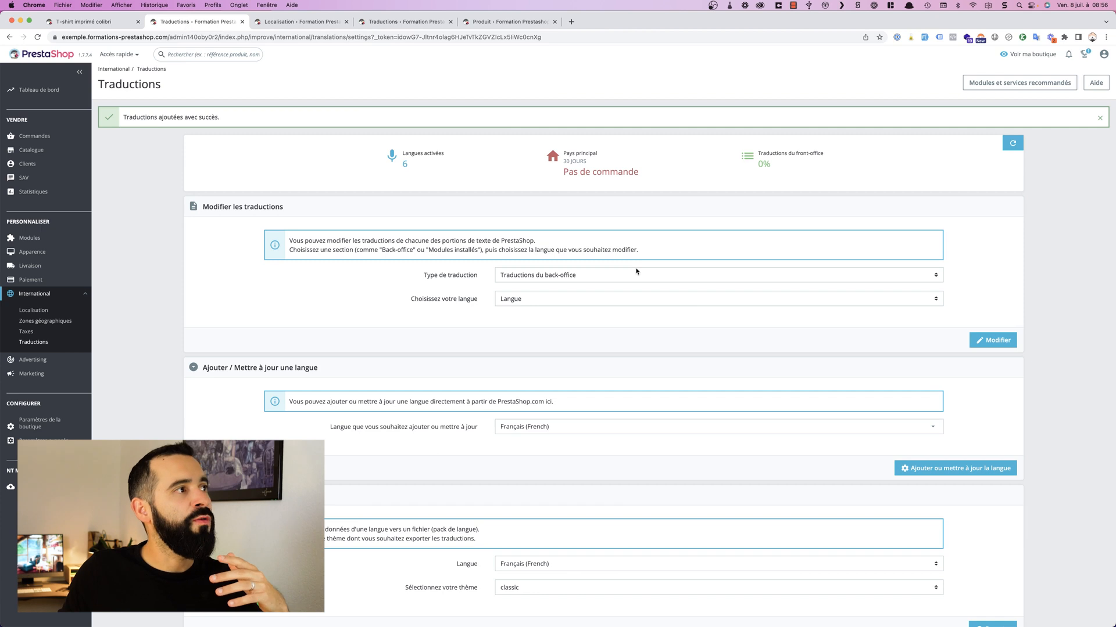
{"action": "left_click", "coordinate": [323, 22]}
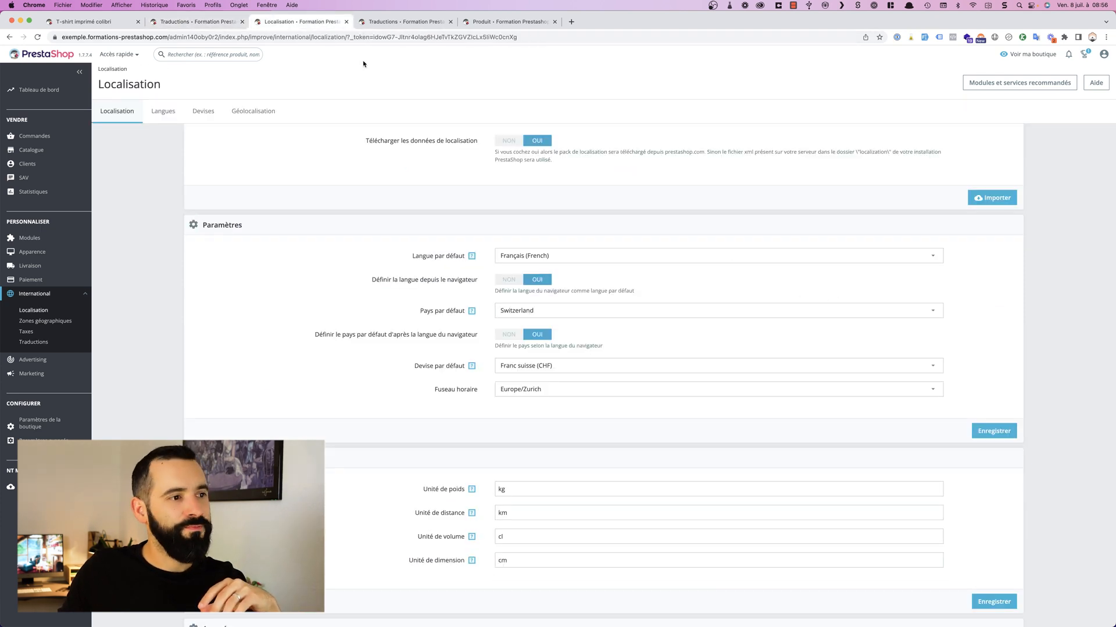
{"action": "left_click", "coordinate": [163, 111]}
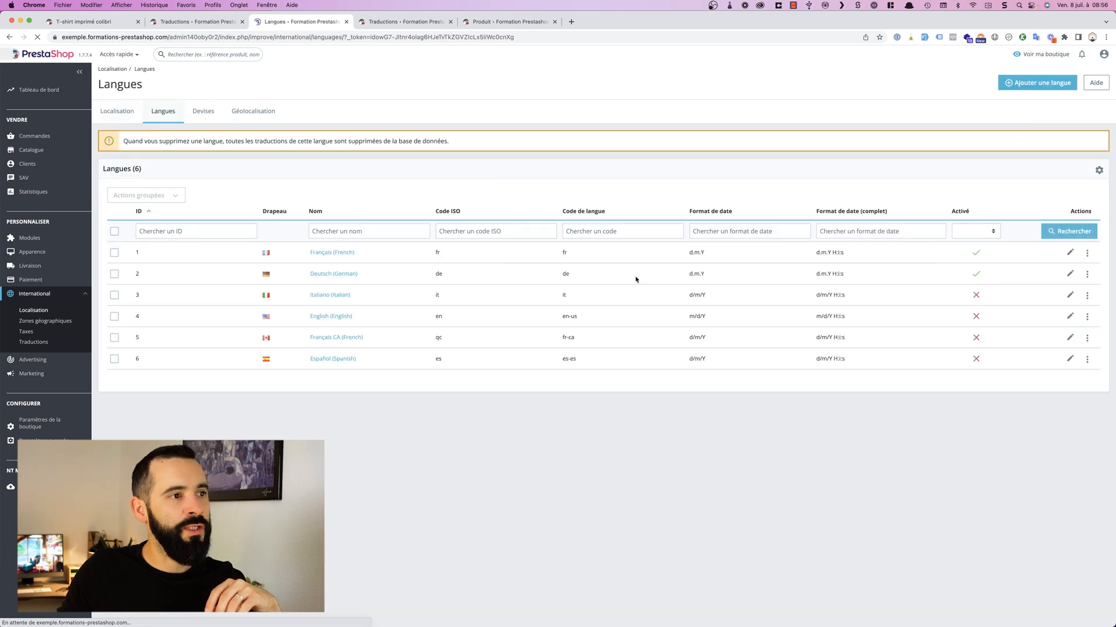
{"action": "left_click", "coordinate": [977, 275]}
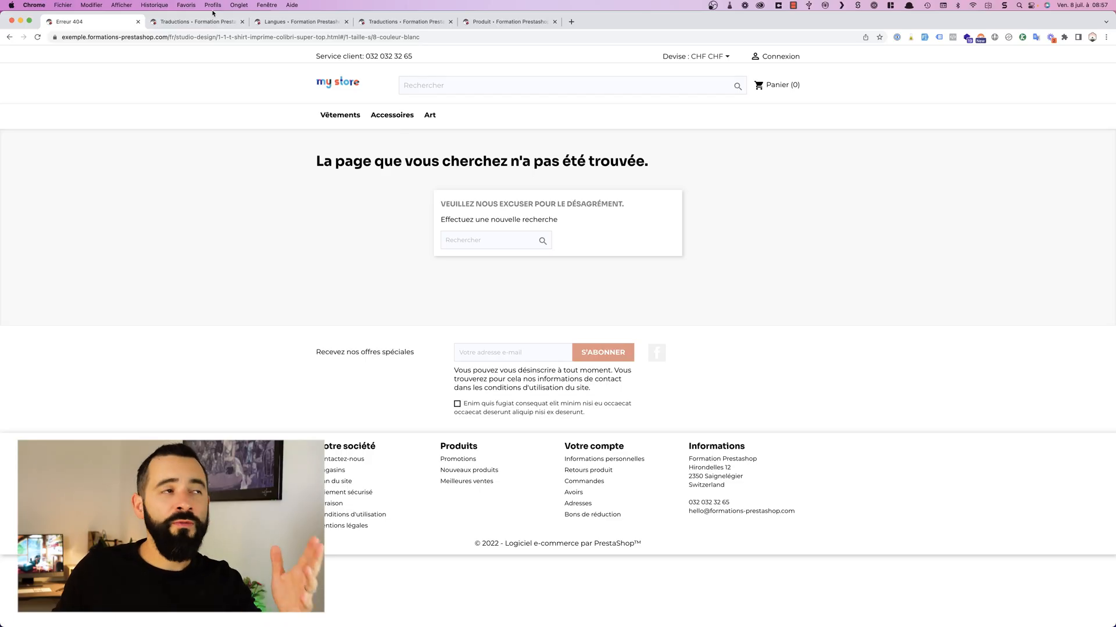
Step: Re-enable Deutsch (German) in the languages list
{"action": "left_click", "coordinate": [201, 21]}
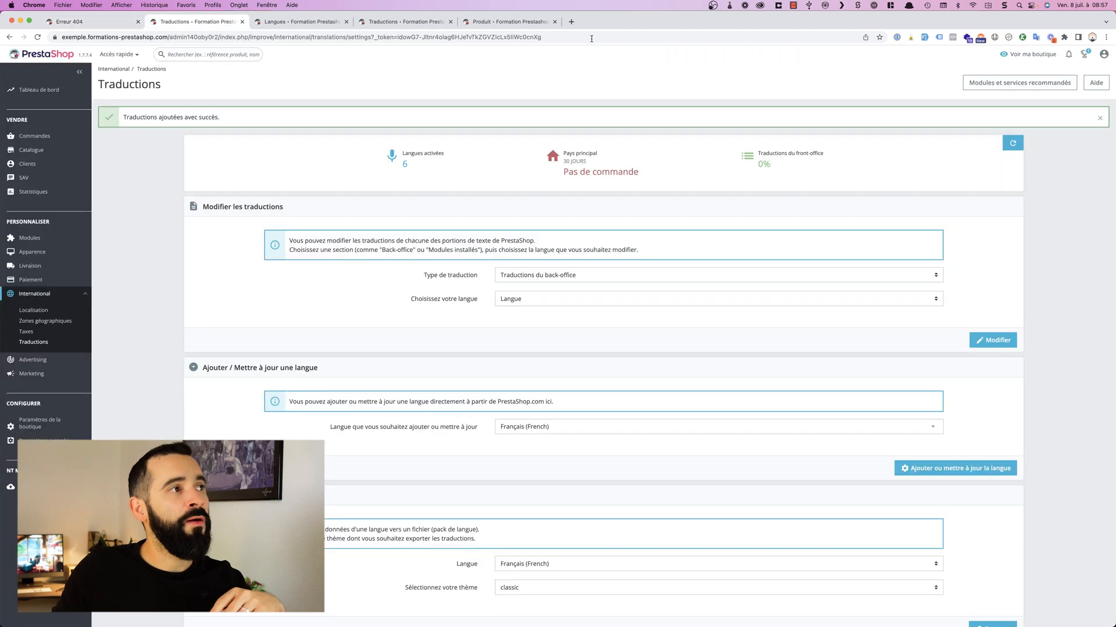
{"action": "left_click", "coordinate": [303, 22]}
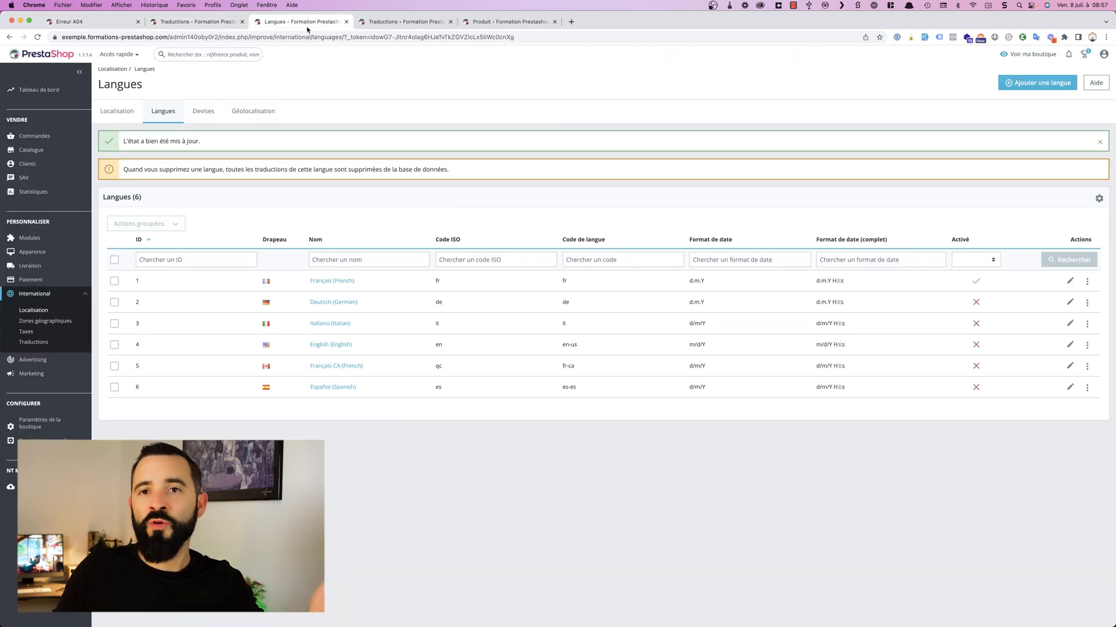
{"action": "left_click", "coordinate": [973, 303]}
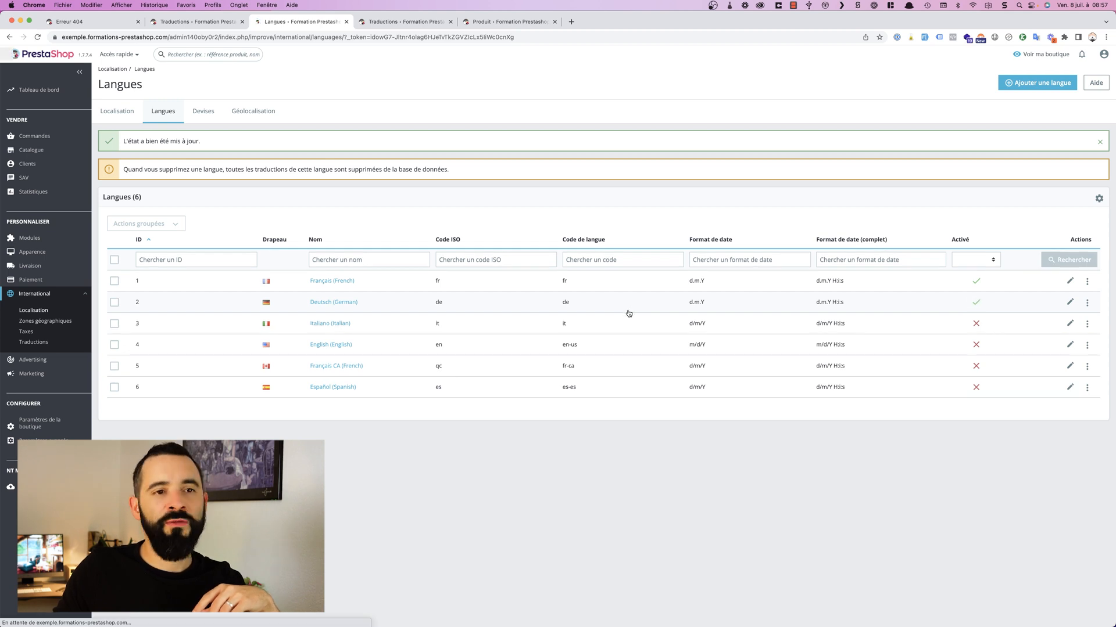
Step: Open the storefront home page and view the choices in its language selector
{"action": "left_click", "coordinate": [100, 23]}
{"action": "left_click", "coordinate": [346, 84]}
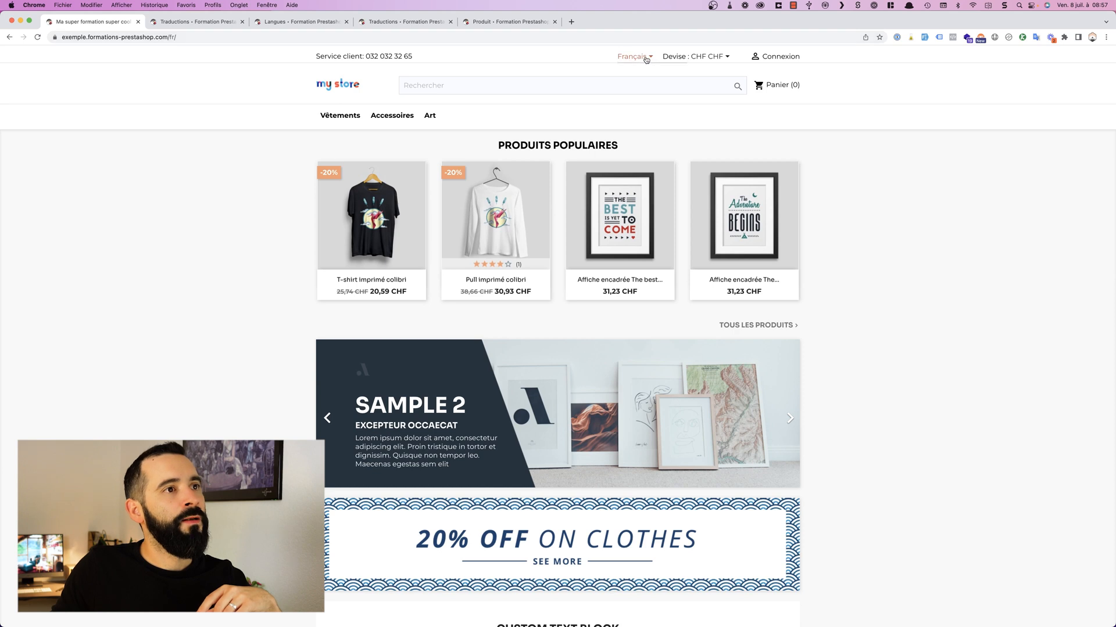
{"action": "left_click", "coordinate": [645, 58]}
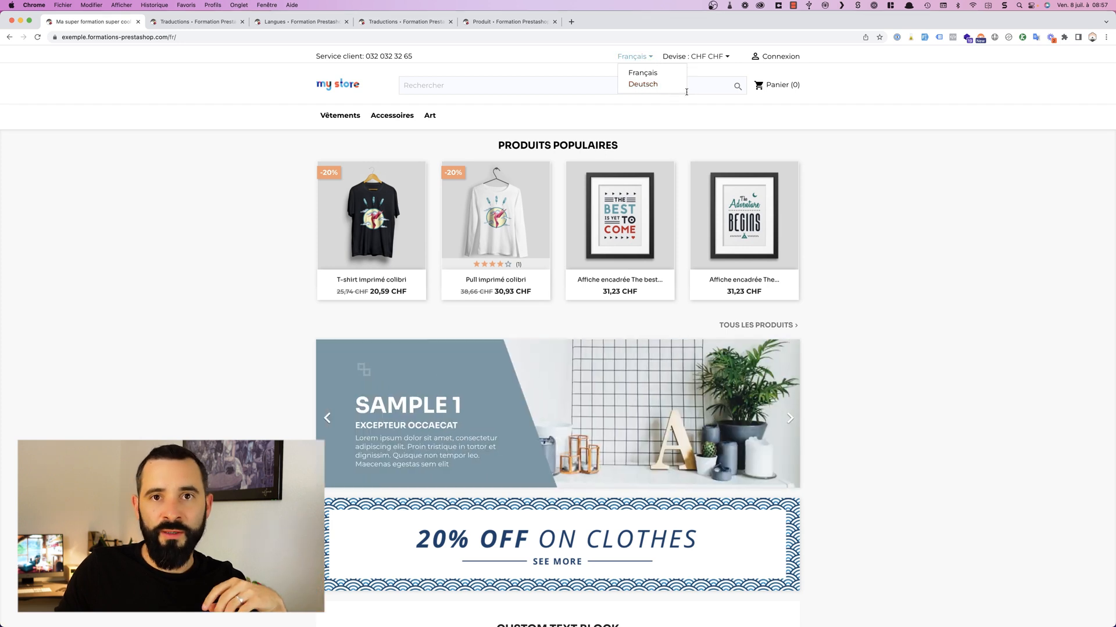
{"action": "scroll", "coordinate": [599, 70], "scroll_direction": "down", "scroll_amount": 1}
{"action": "left_click", "coordinate": [599, 69]}
{"action": "scroll", "coordinate": [606, 68], "scroll_direction": "up", "scroll_amount": 1}
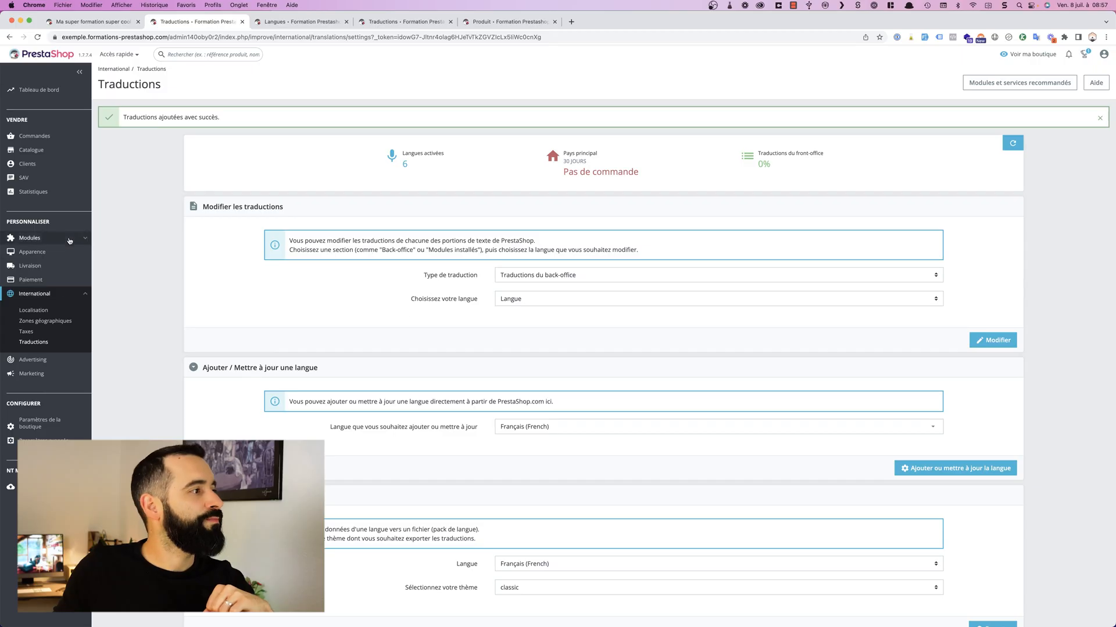
Step: Open the module manager and search the modules for "bloc sélecteur" to find the language selector block
{"action": "left_click", "coordinate": [69, 241]}
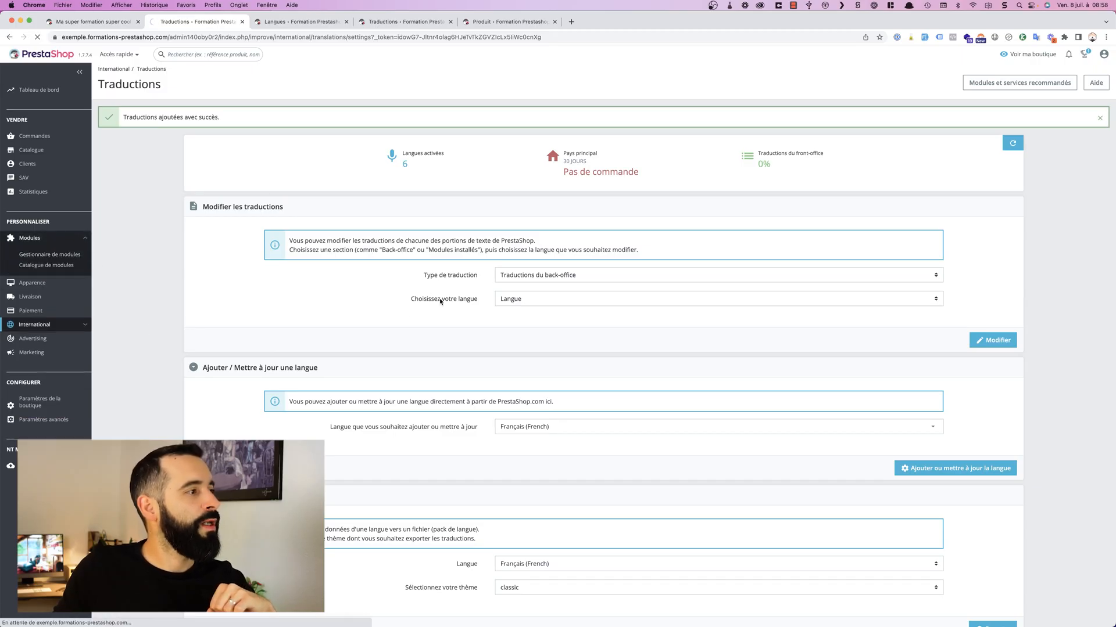
{"action": "type", "text": "bloc sélecteur"}
{"action": "key", "text": "Return"}
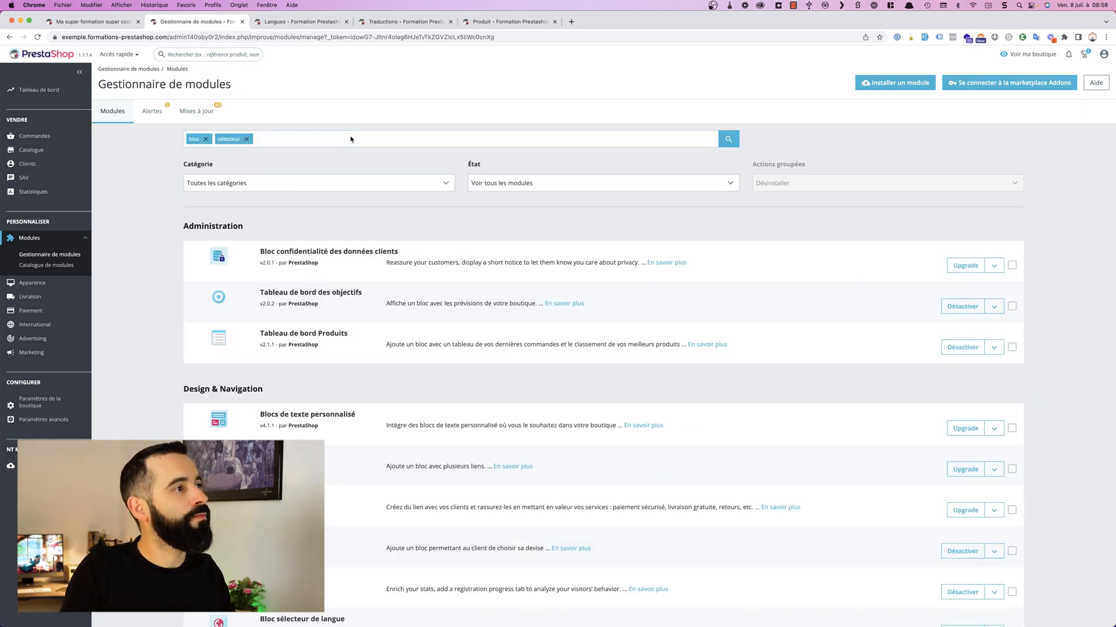
{"action": "scroll", "coordinate": [489, 361], "scroll_direction": "down", "scroll_amount": 2}
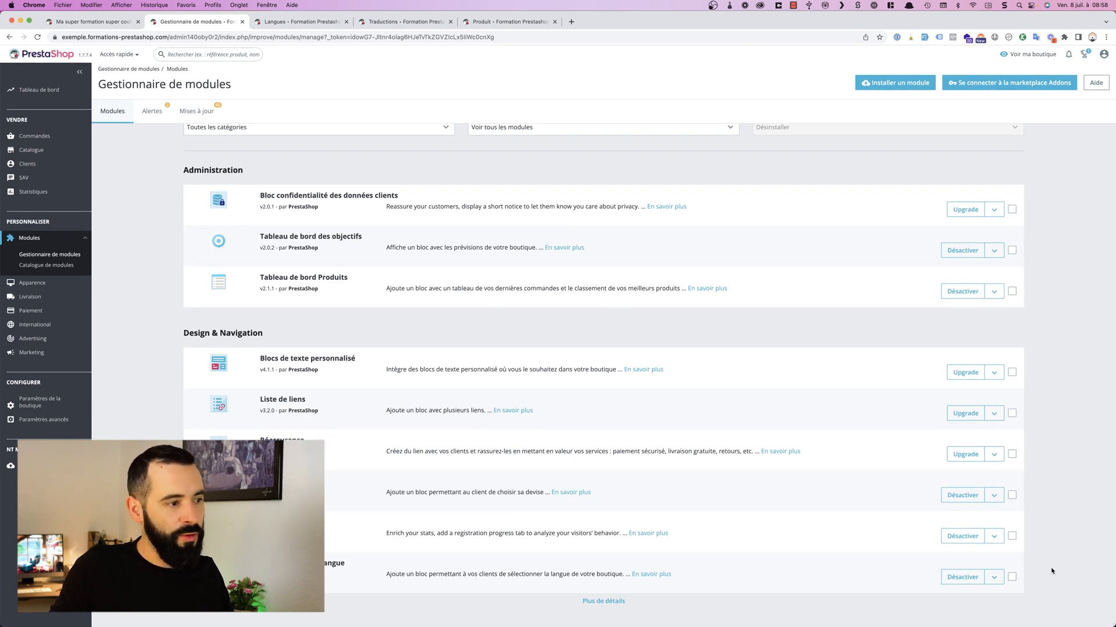
Step: View the extra actions of the Bloc sélecteur de langue module, and deactivate the module
{"action": "left_click", "coordinate": [994, 577]}
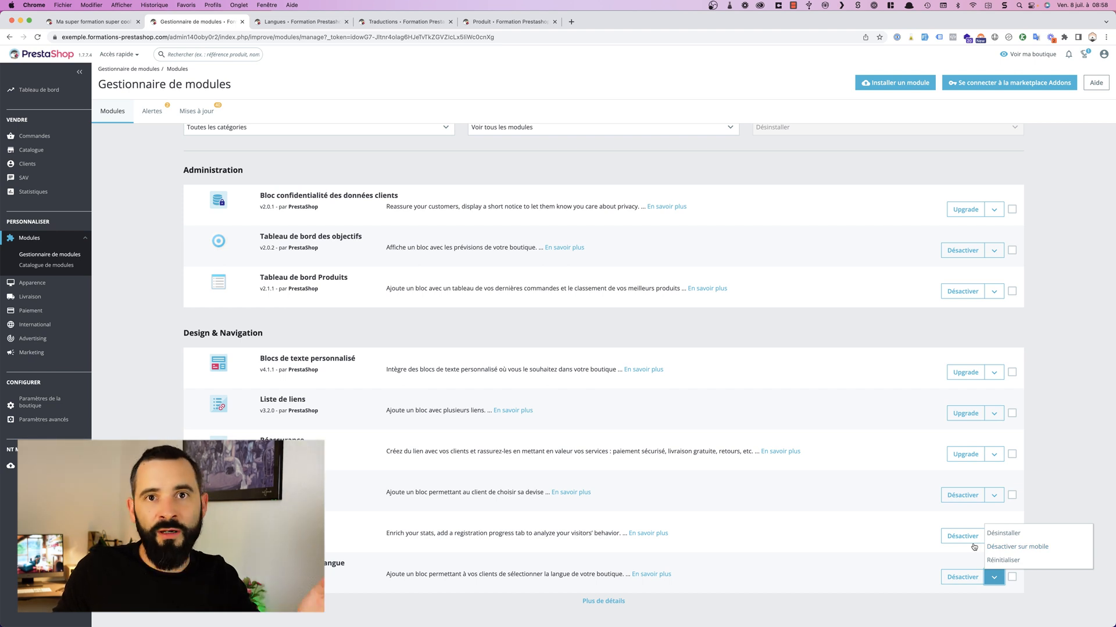
{"action": "left_click", "coordinate": [898, 574]}
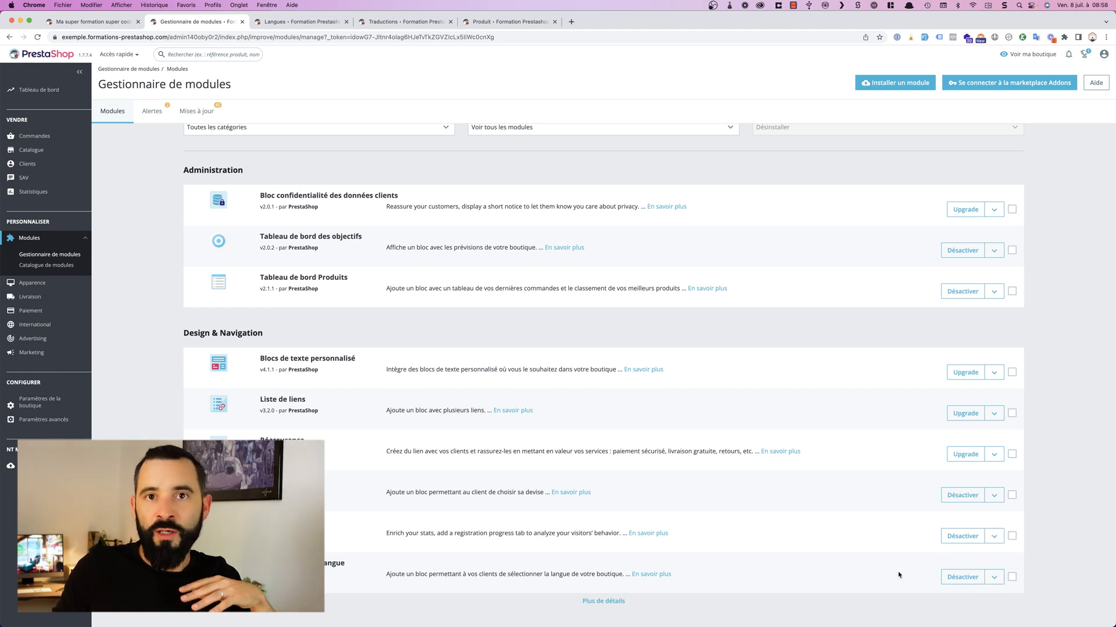
{"action": "left_click", "coordinate": [965, 578]}
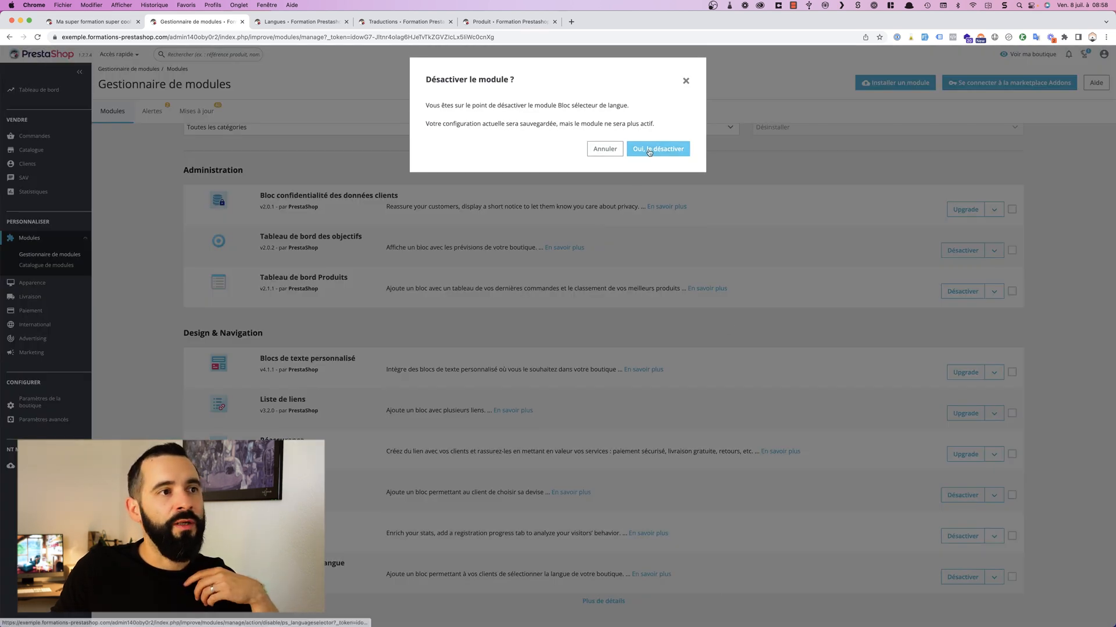
{"action": "left_click", "coordinate": [643, 152]}
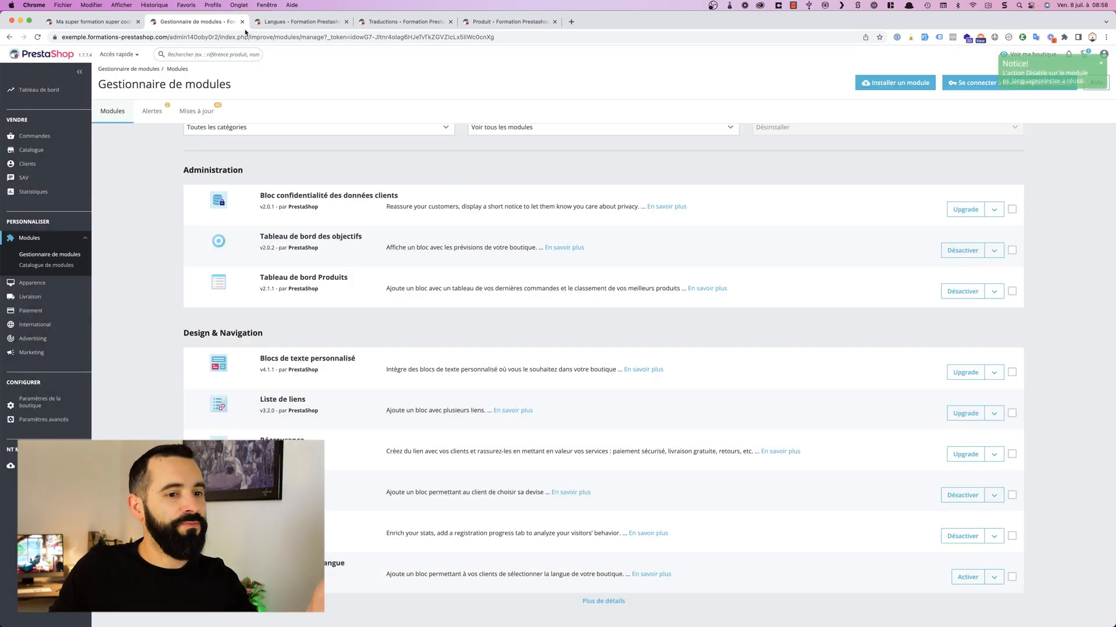
Step: Check the storefront home page for its language selector and highlight the language code in its address
{"action": "left_click", "coordinate": [90, 21]}
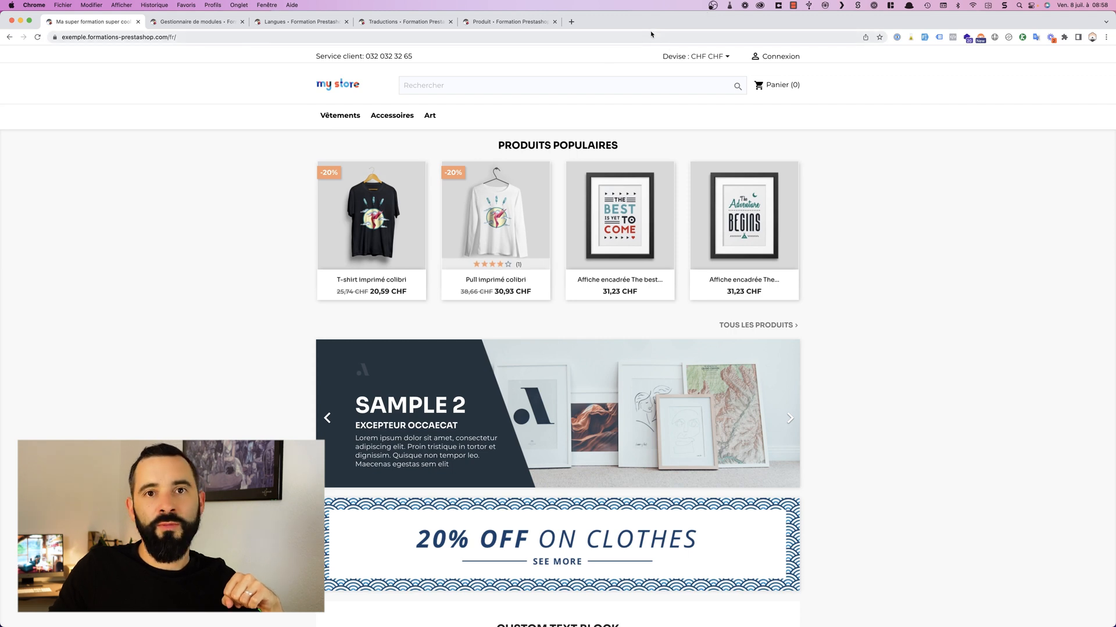
{"action": "left_click", "coordinate": [233, 40]}
{"action": "left_click", "coordinate": [225, 39]}
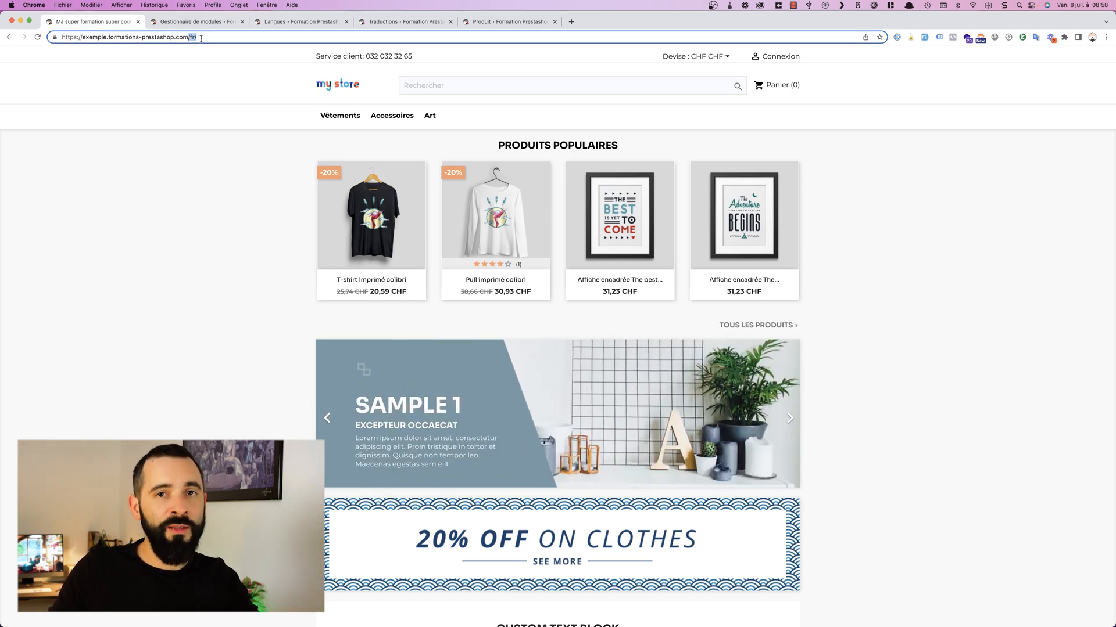
Step: Load the German storefront home page by changing the language code in the address from fr to de
{"action": "mouse_move", "coordinate": [607, 174]}
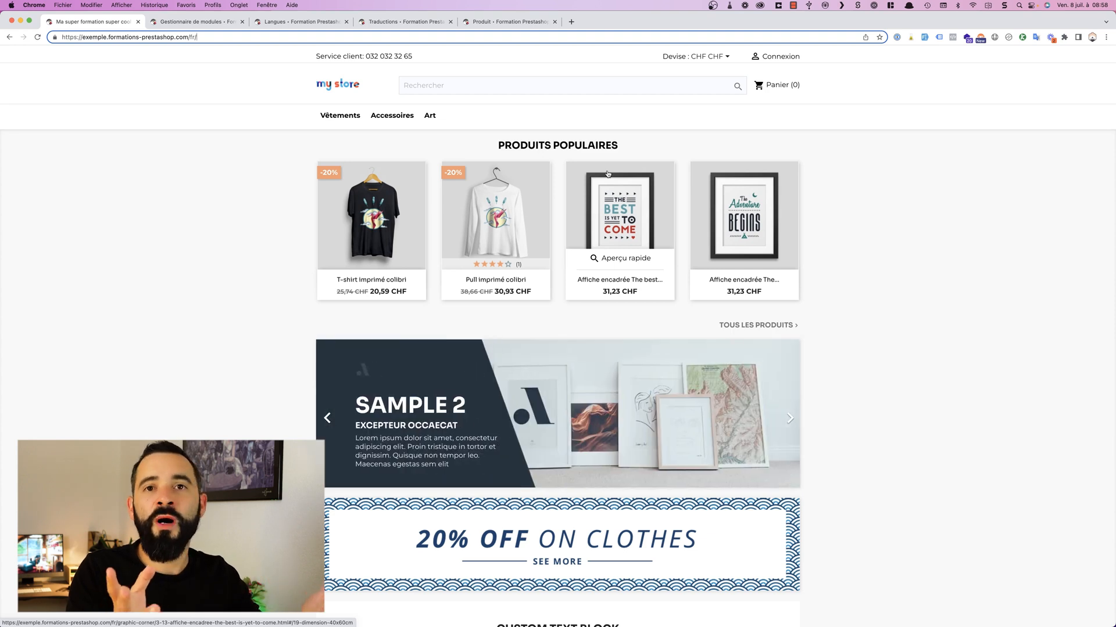
{"action": "key", "text": "BackSpace"}
{"action": "key", "text": "BackSpace"}
{"action": "key", "text": "BackSpace"}
{"action": "type", "text": "de"}
{"action": "key", "text": "Return"}
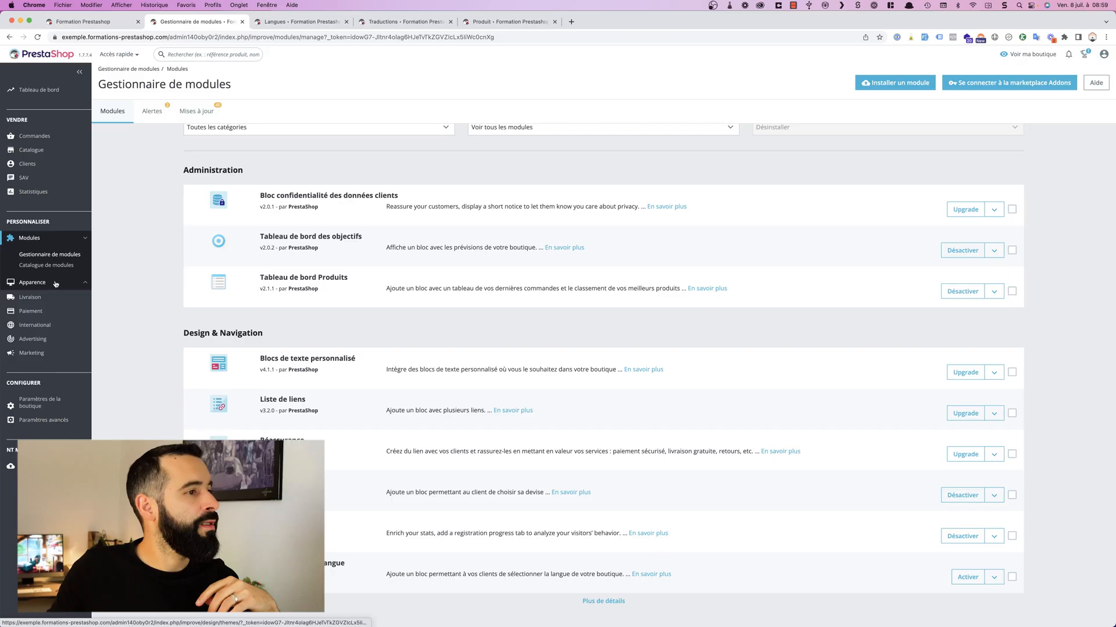
Step: Reactivate the Bloc sélecteur de langue module and reload the German storefront home page
{"action": "mouse_move", "coordinate": [56, 284]}
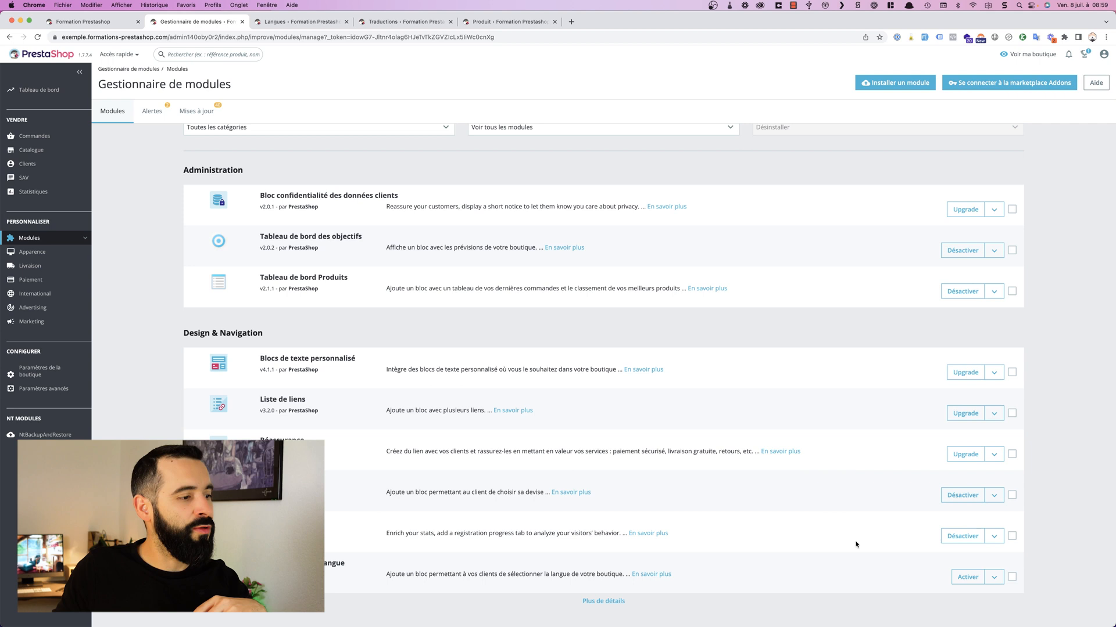
{"action": "left_click", "coordinate": [968, 578]}
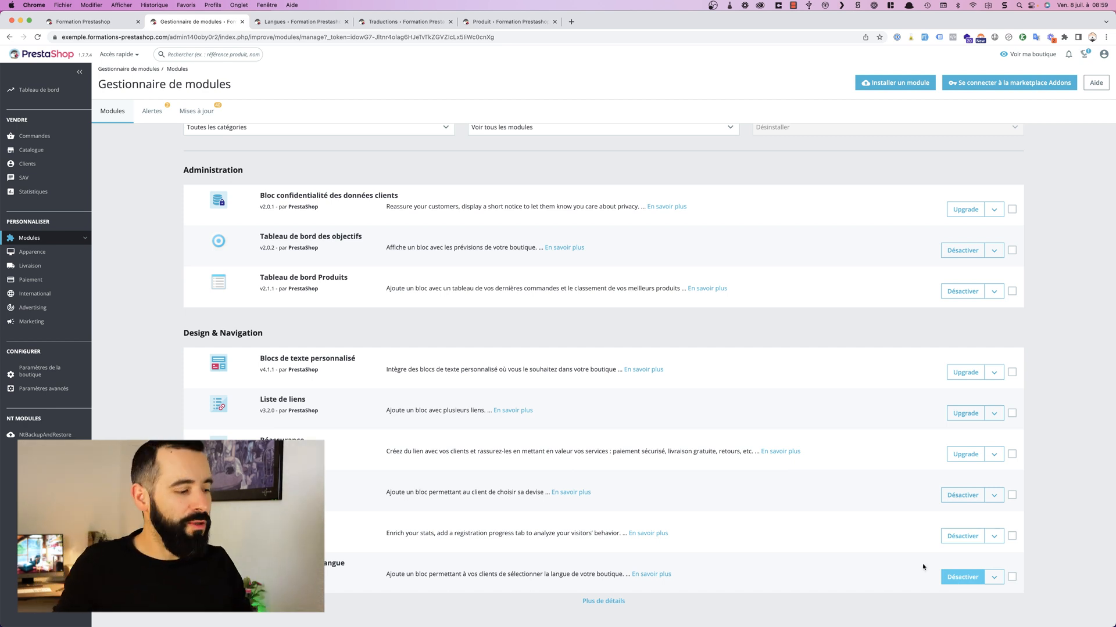
{"action": "left_click", "coordinate": [116, 22]}
{"action": "left_click", "coordinate": [38, 38]}
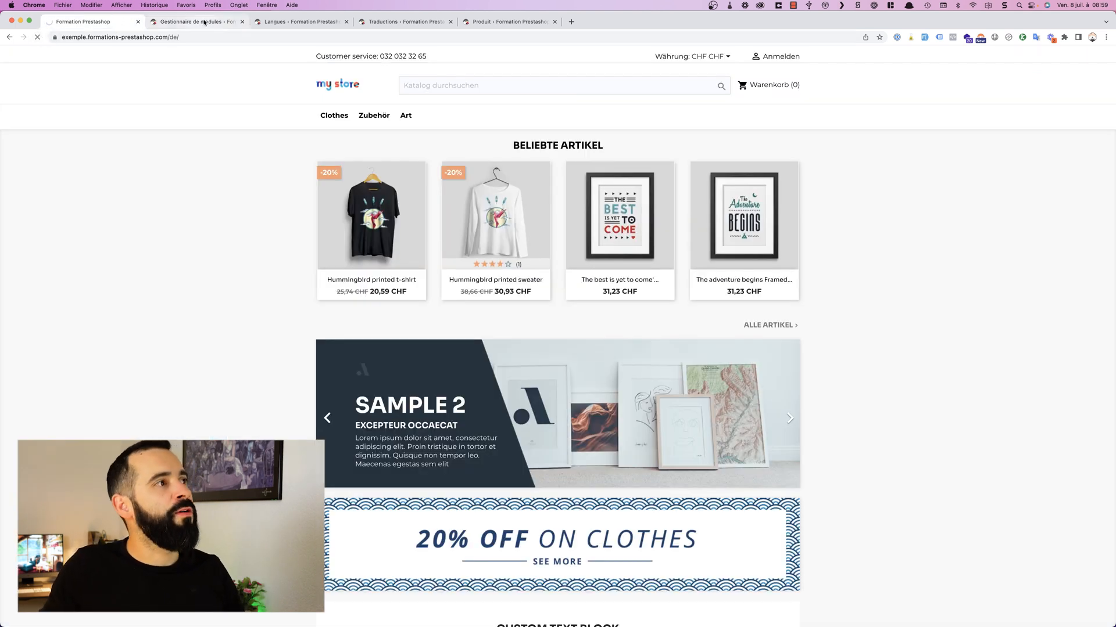
Step: Enable Español (Spanish) in the languages list and reload the German storefront home page
{"action": "left_click", "coordinate": [297, 22]}
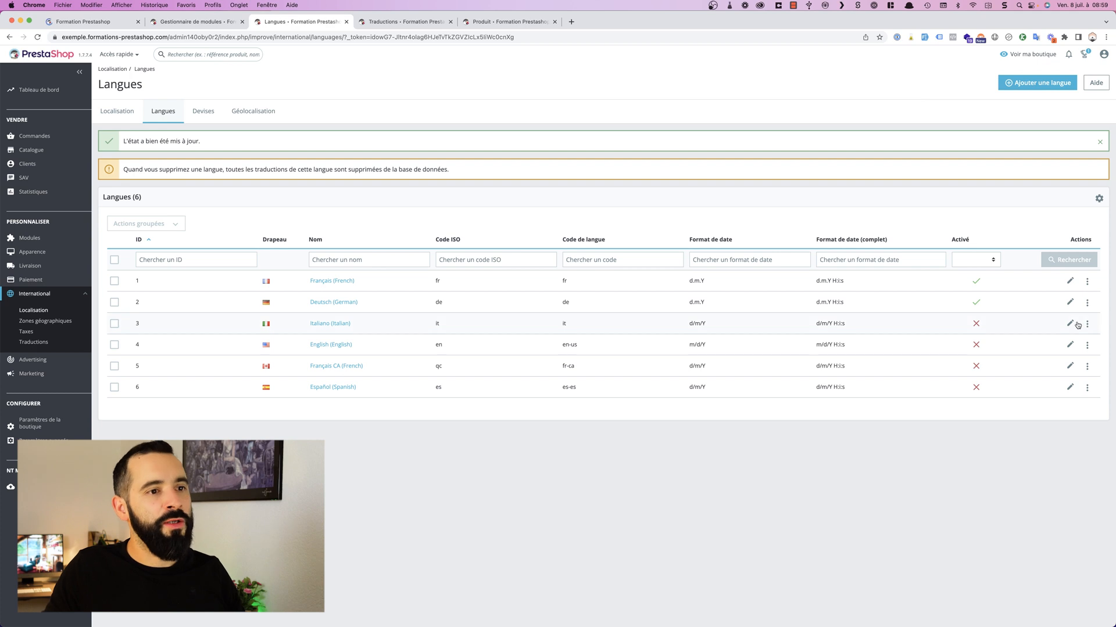
{"action": "left_click", "coordinate": [977, 388]}
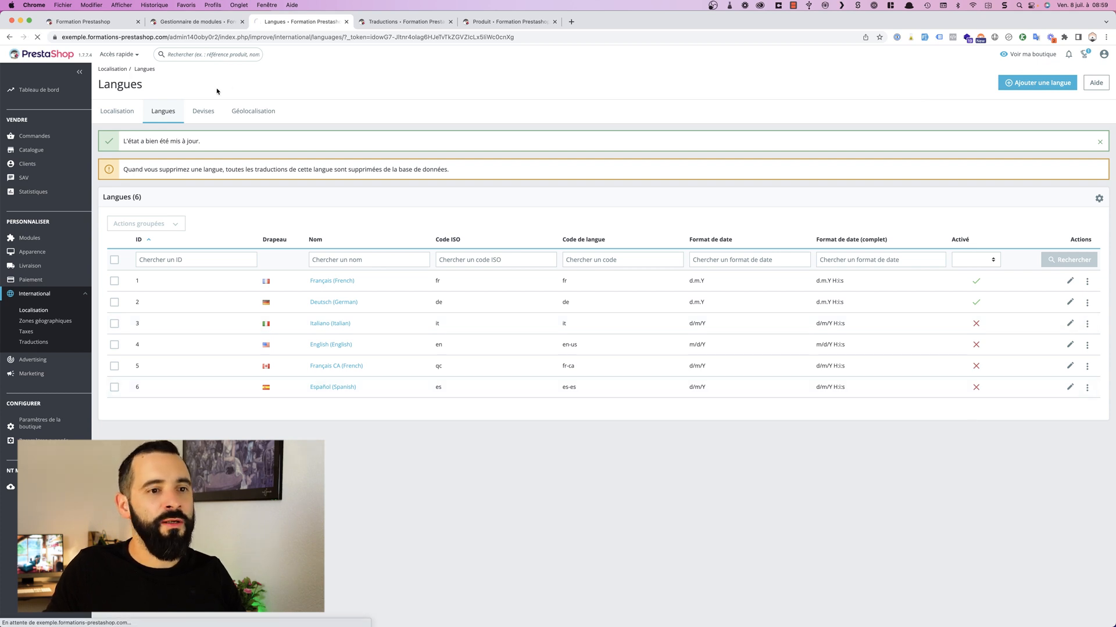
{"action": "left_click", "coordinate": [72, 23]}
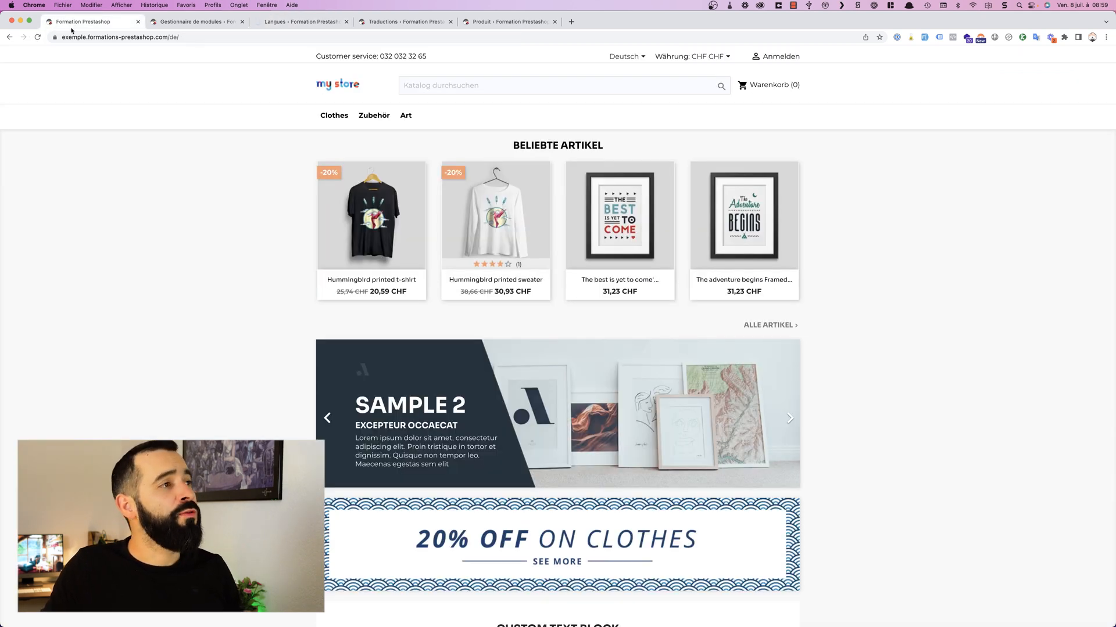
{"action": "left_click", "coordinate": [37, 36]}
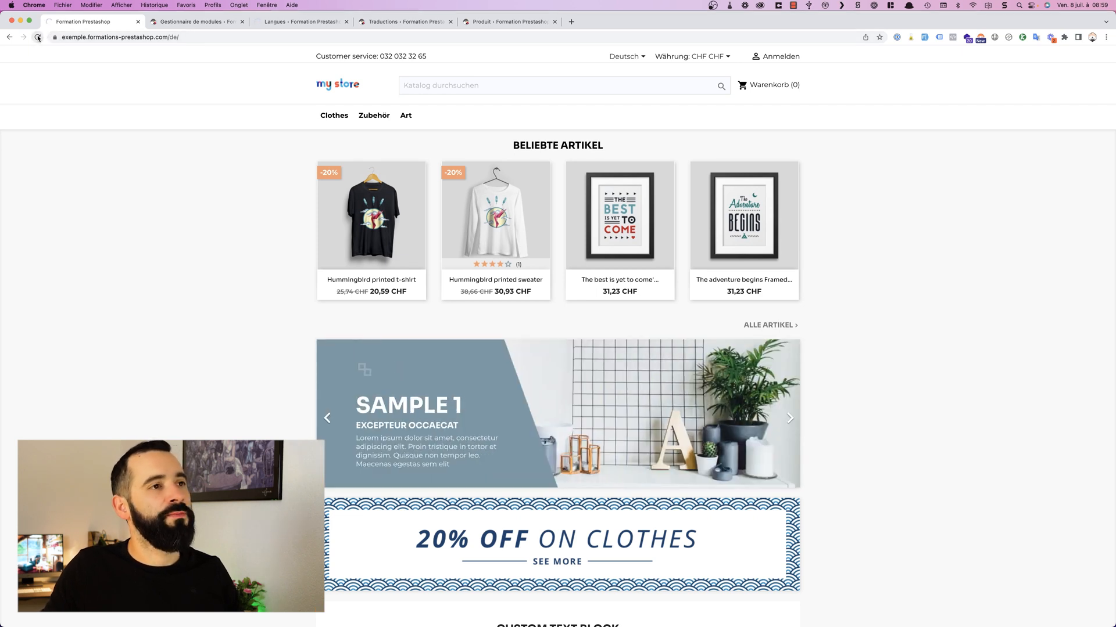